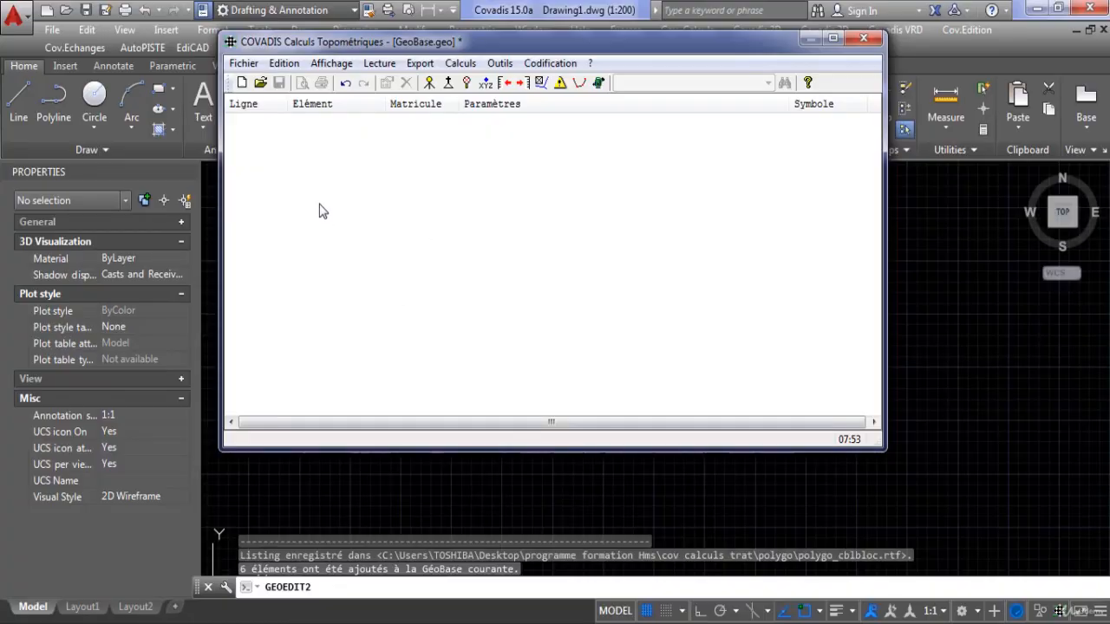
drag(439, 40, 460, 49)
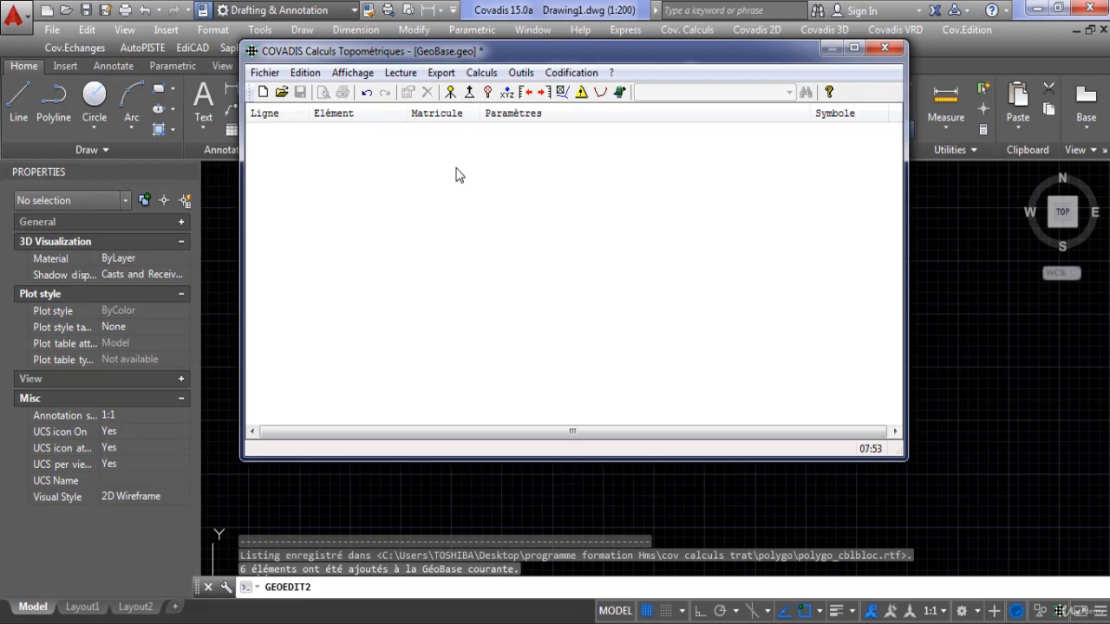
click(481, 73)
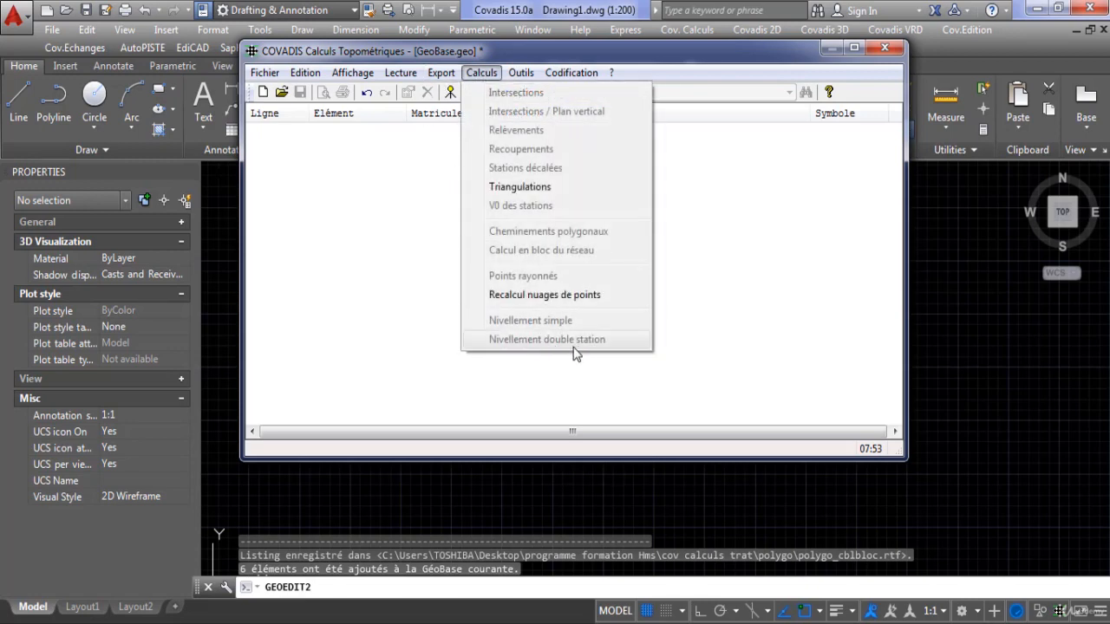
click(355, 265)
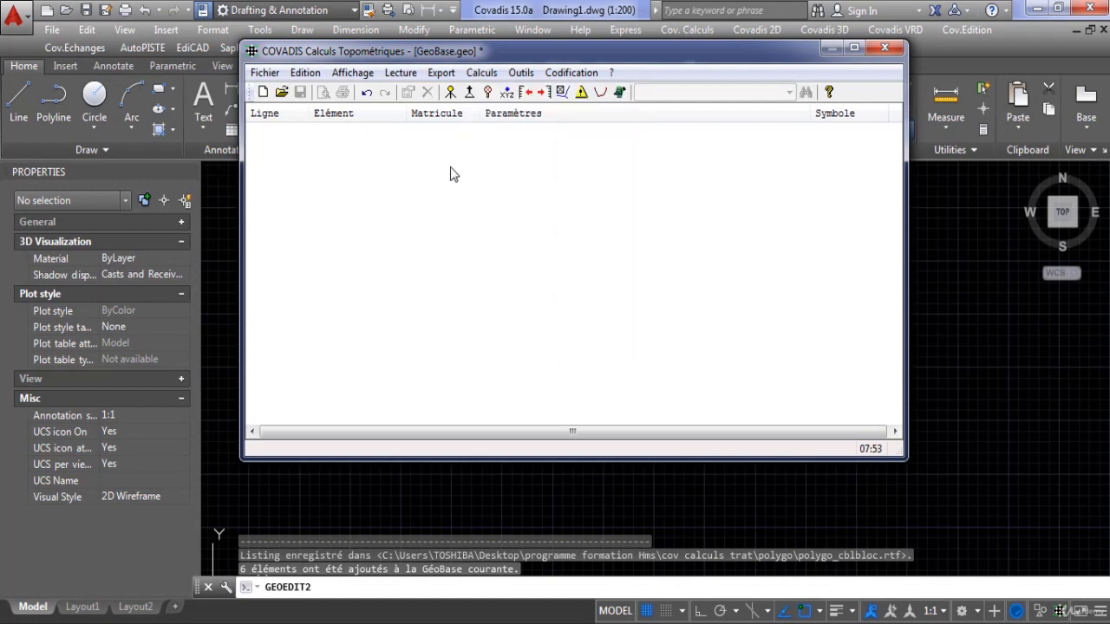
click(481, 73)
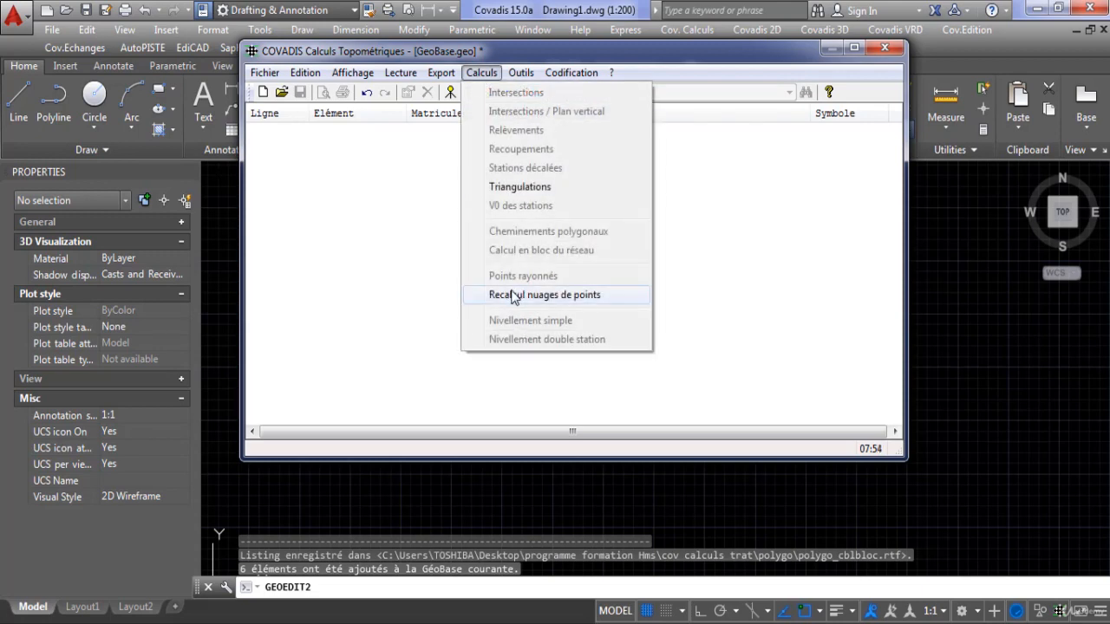
click(396, 222)
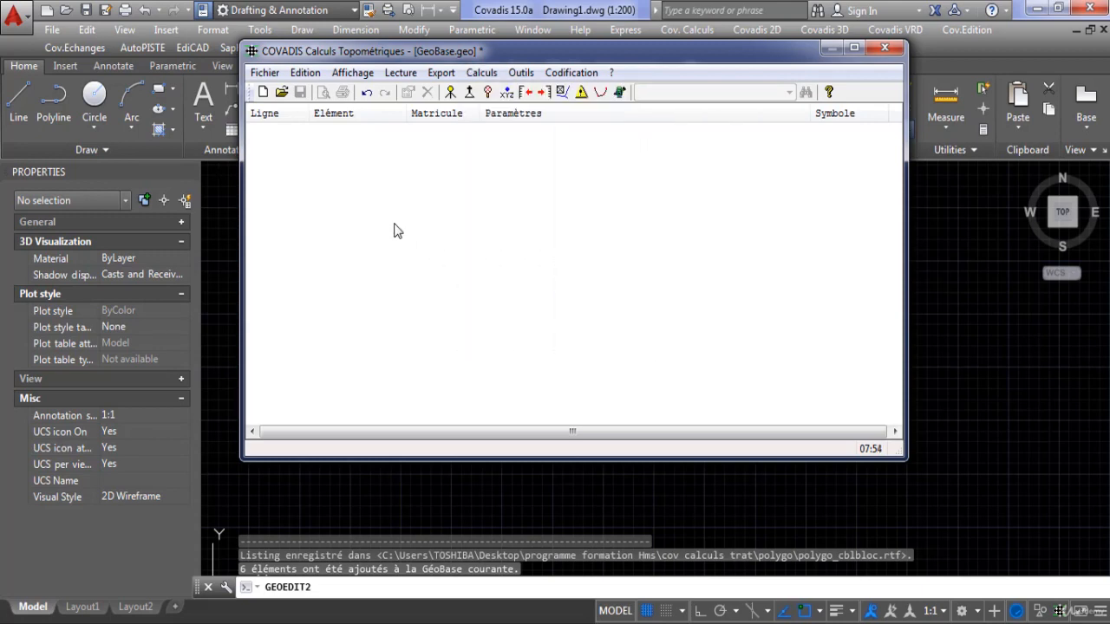
Add a backsight on point 1 with a staff reading of 2.910 and a foresight on point 2 with a reading of 0.275.
click(525, 93)
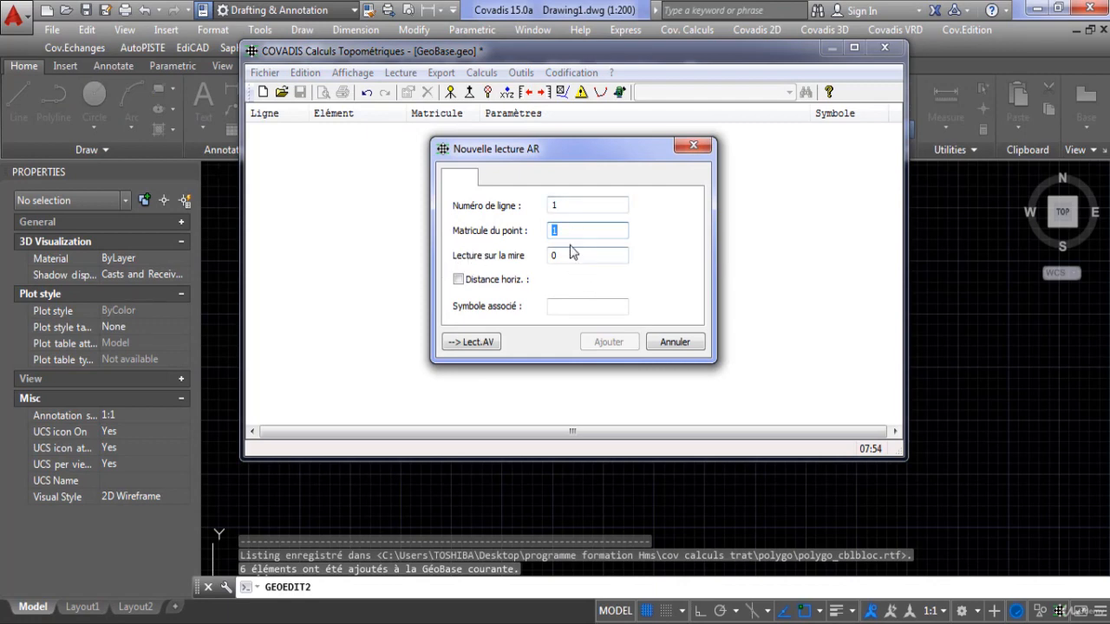
click(553, 255)
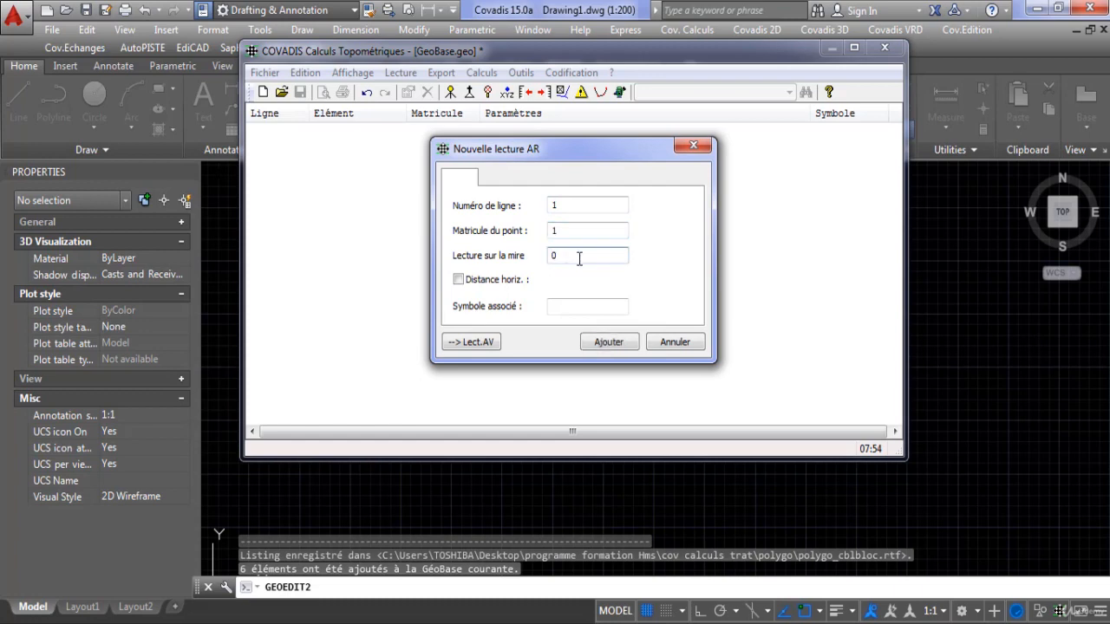
double_click(565, 254)
click(607, 341)
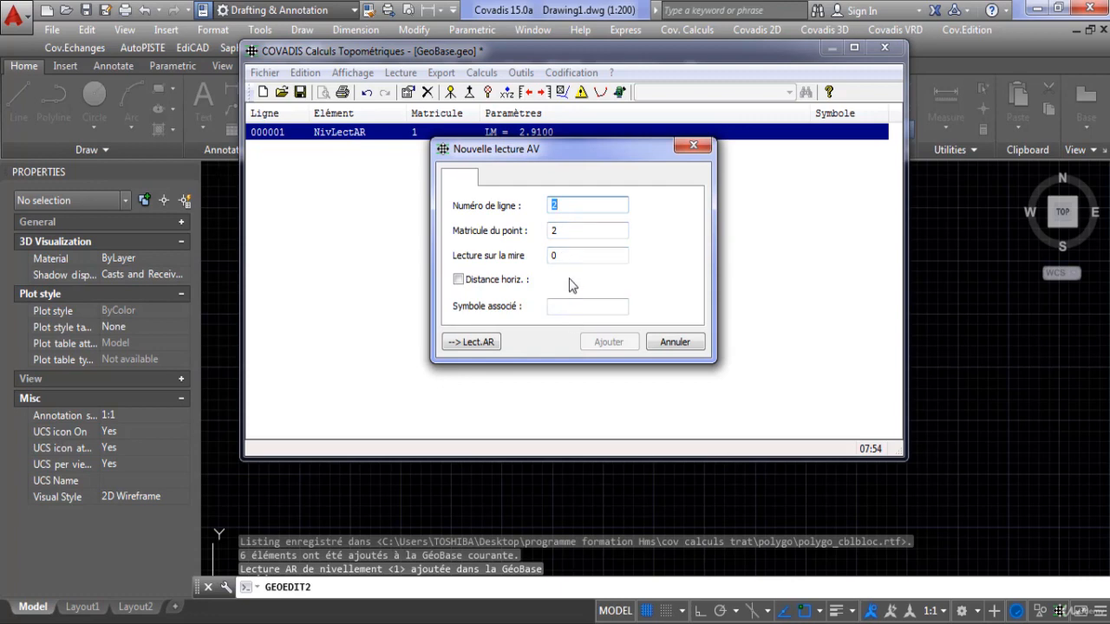
click(548, 255)
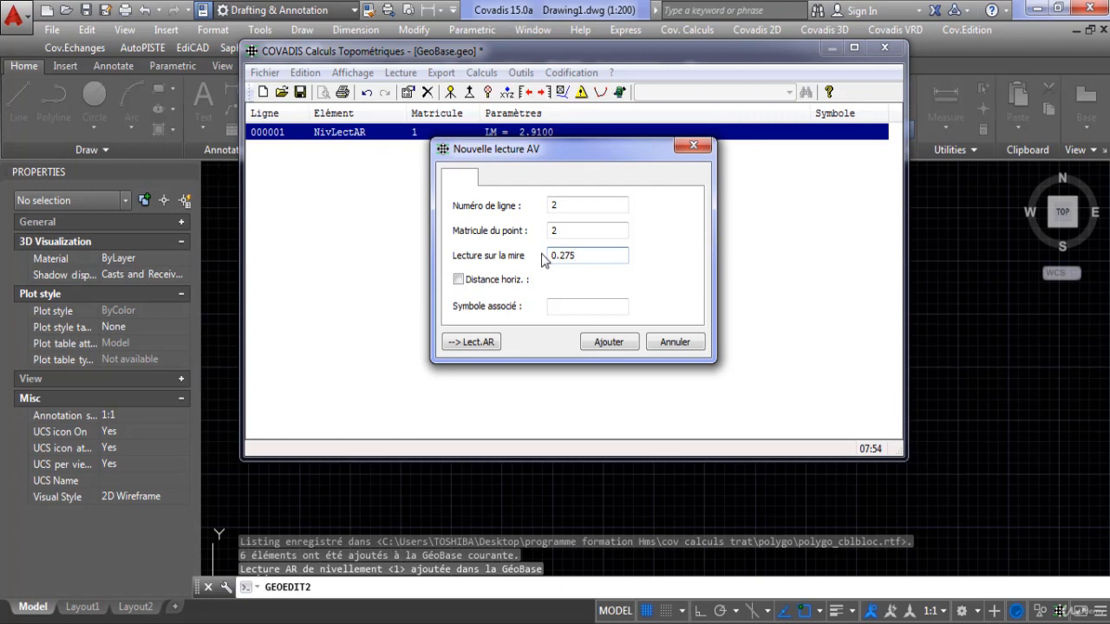
click(632, 343)
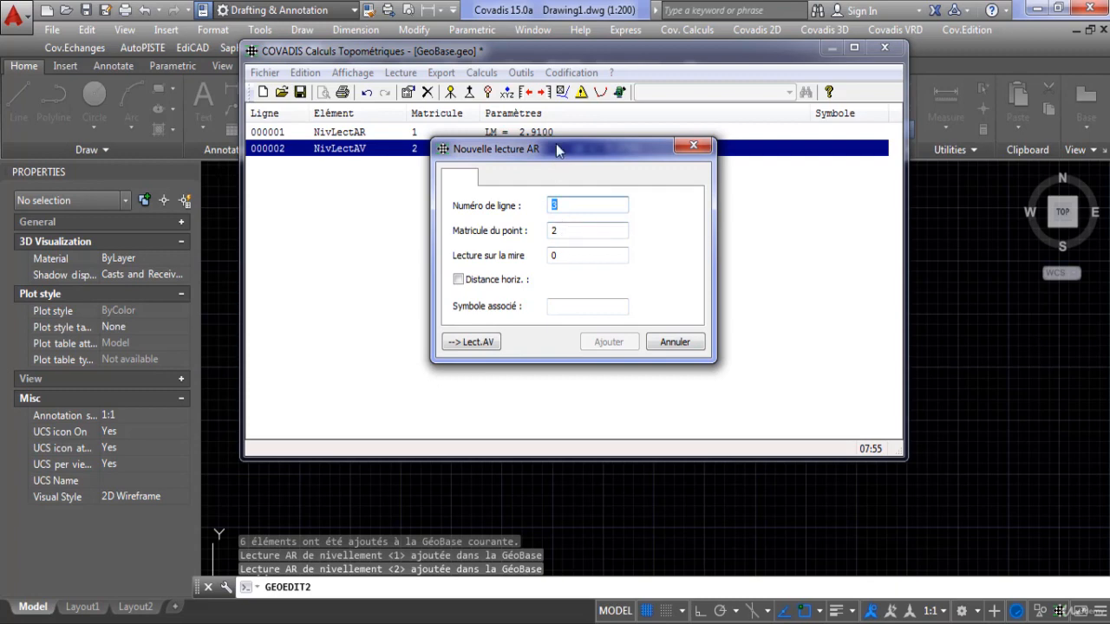
Add a backsight on point 2 with a staff reading of 3.107.
drag(554, 154, 523, 181)
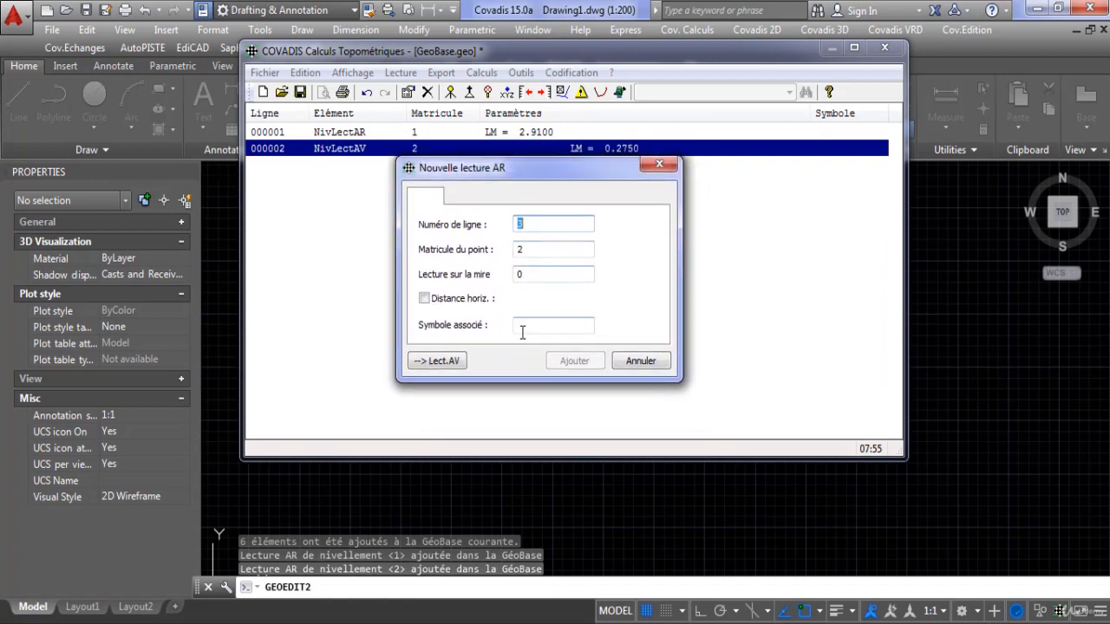
click(526, 273)
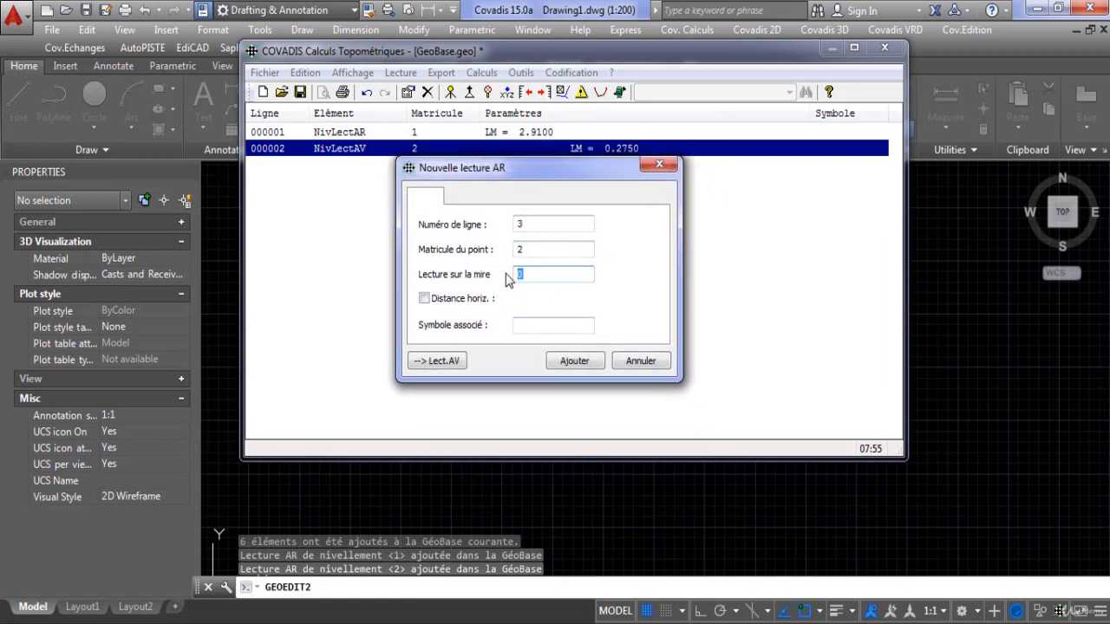
text(3.107)
click(564, 360)
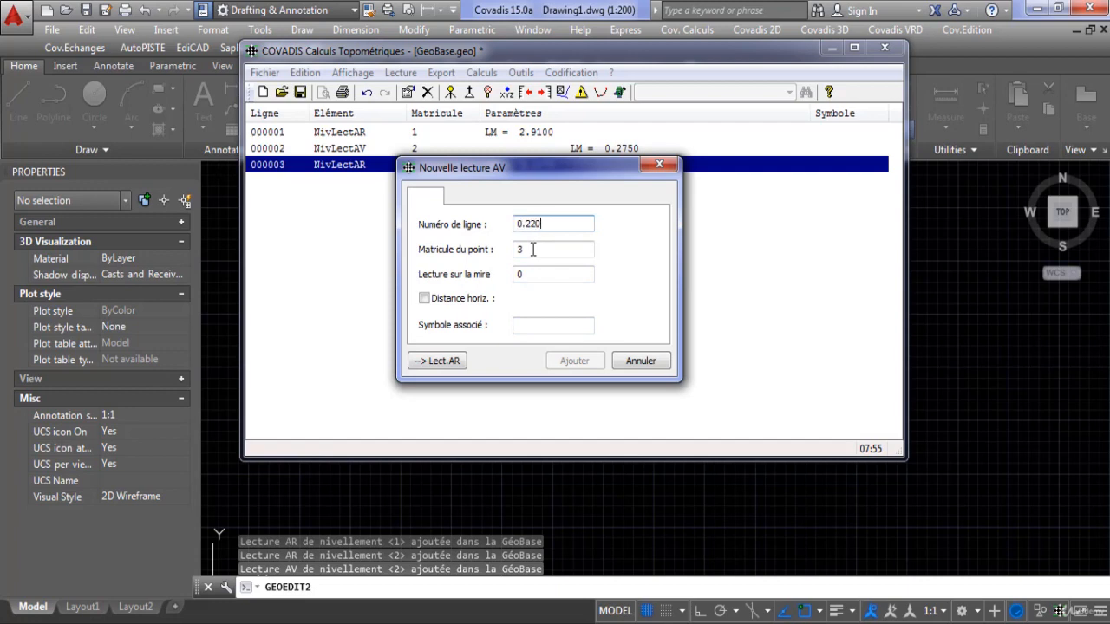
Add a foresight on point 3 at line 3 with a staff reading of 0.220, and end the reading entry.
key(BackSpace)
key(BackSpace)
key(BackSpace)
key(BackSpace)
click(523, 275)
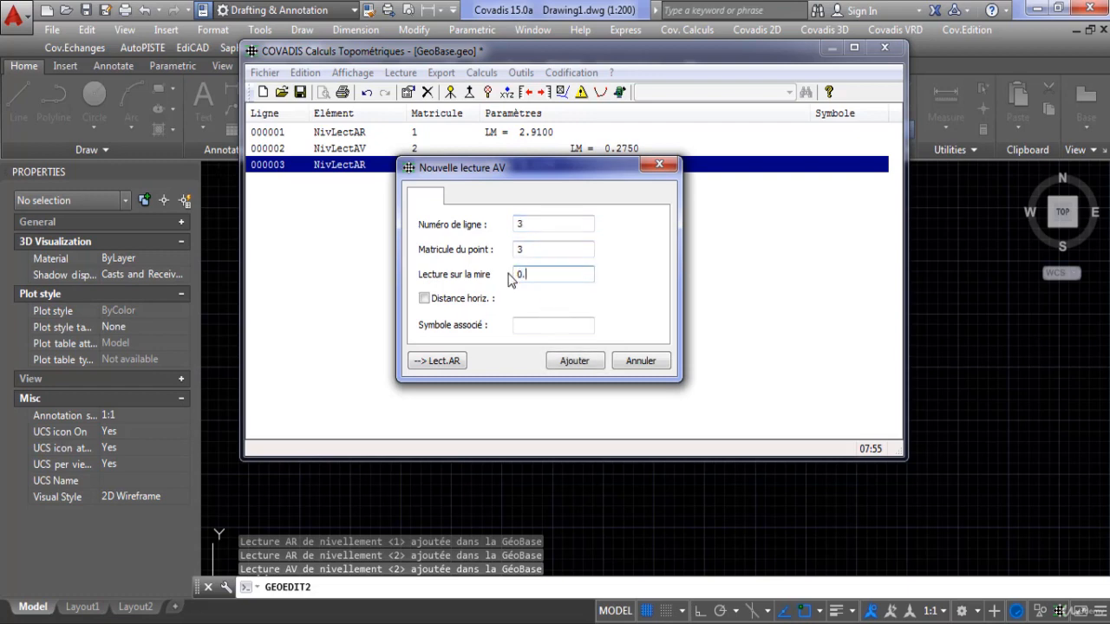
click(574, 361)
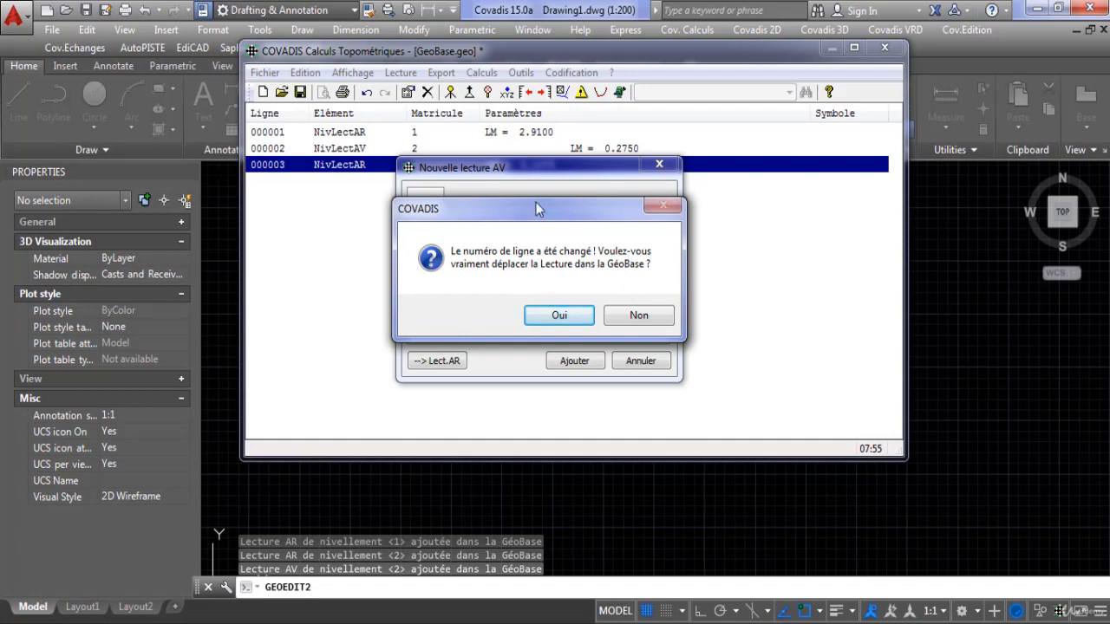
click(559, 315)
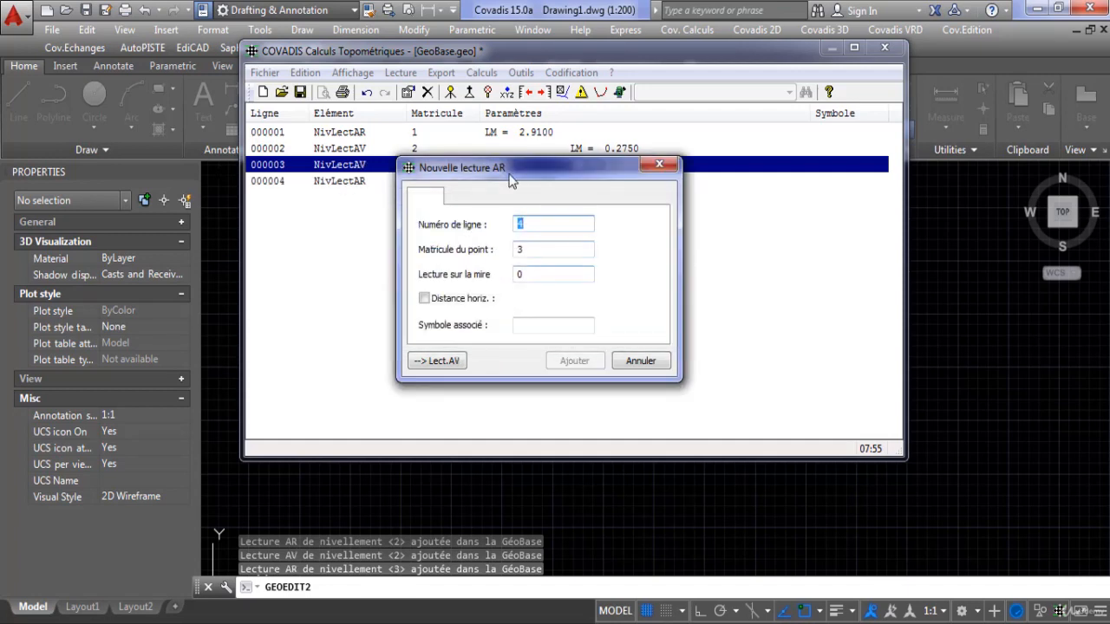
drag(528, 273, 501, 214)
click(655, 208)
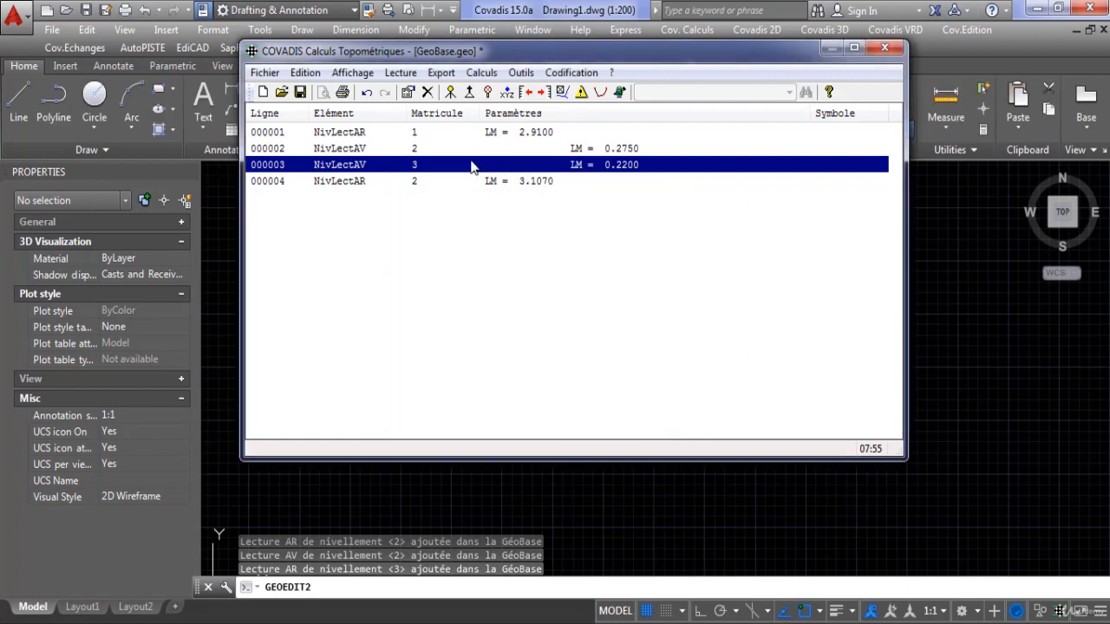
Change the line number of the foresight on point 3 to 4 so it follows the backsight on point 2.
double_click(346, 168)
double_click(559, 206)
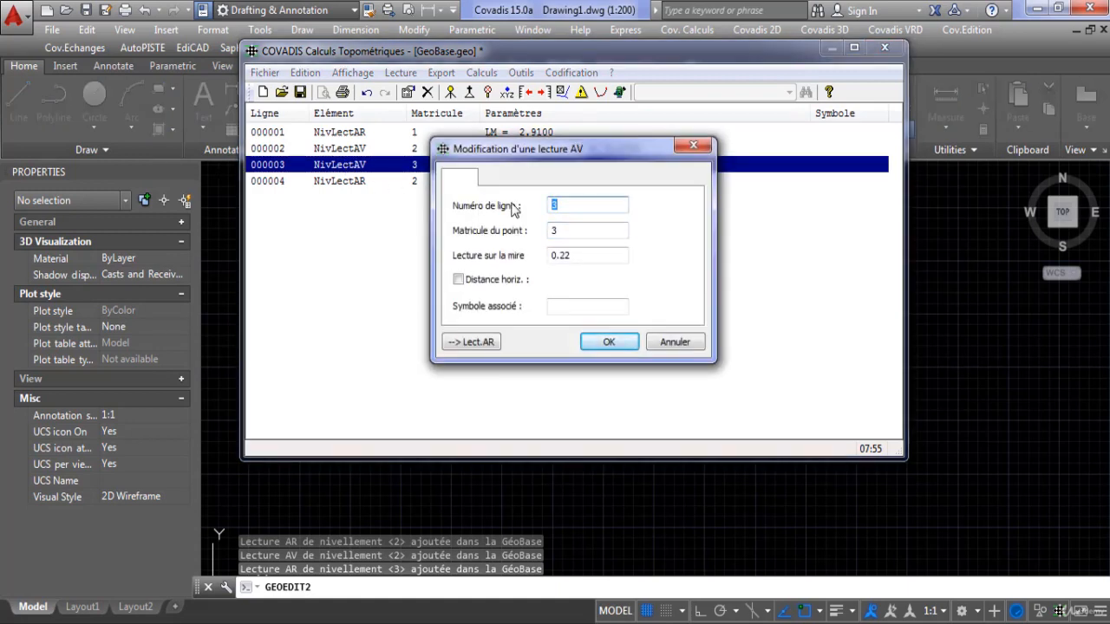
text(4)
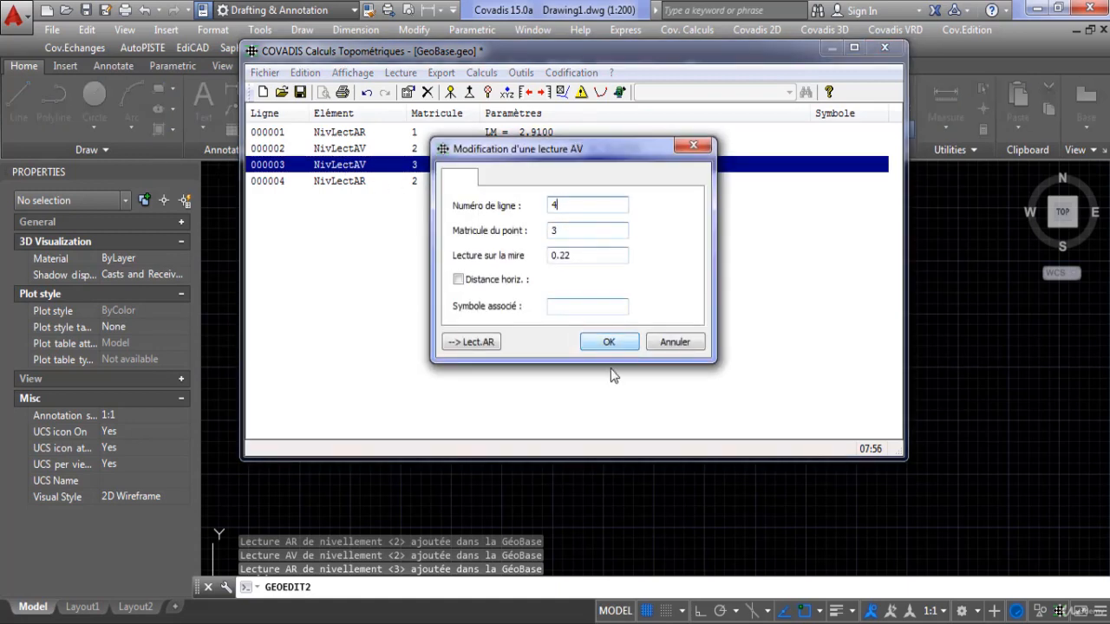
click(608, 340)
click(593, 296)
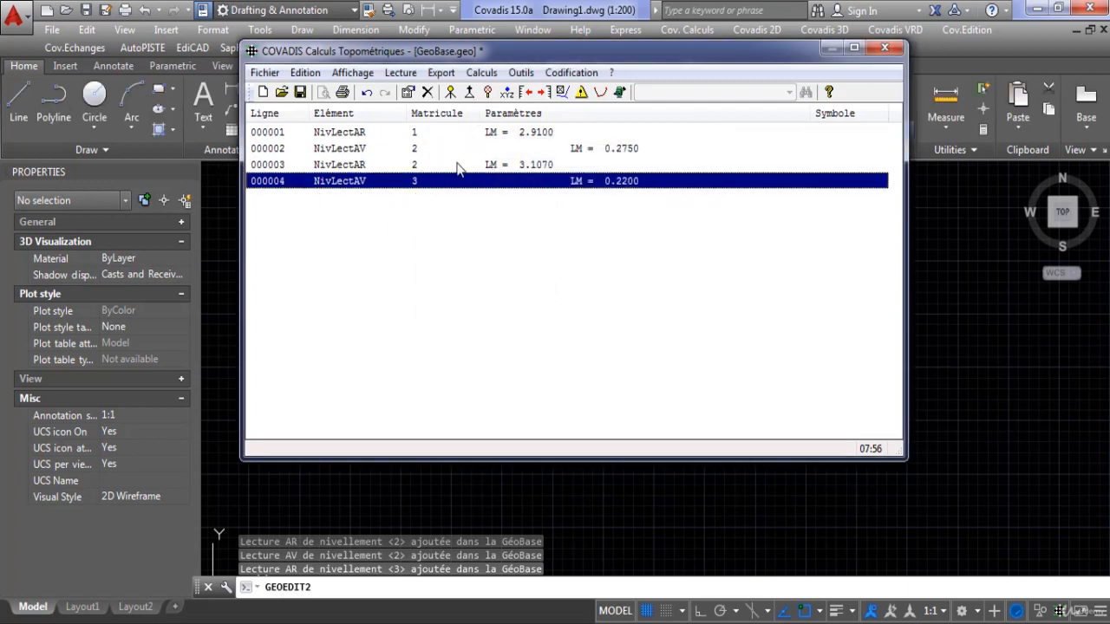
Add a backsight on point 3 at line 5 with a staff reading of 1.728, keeping the already used point number.
click(527, 93)
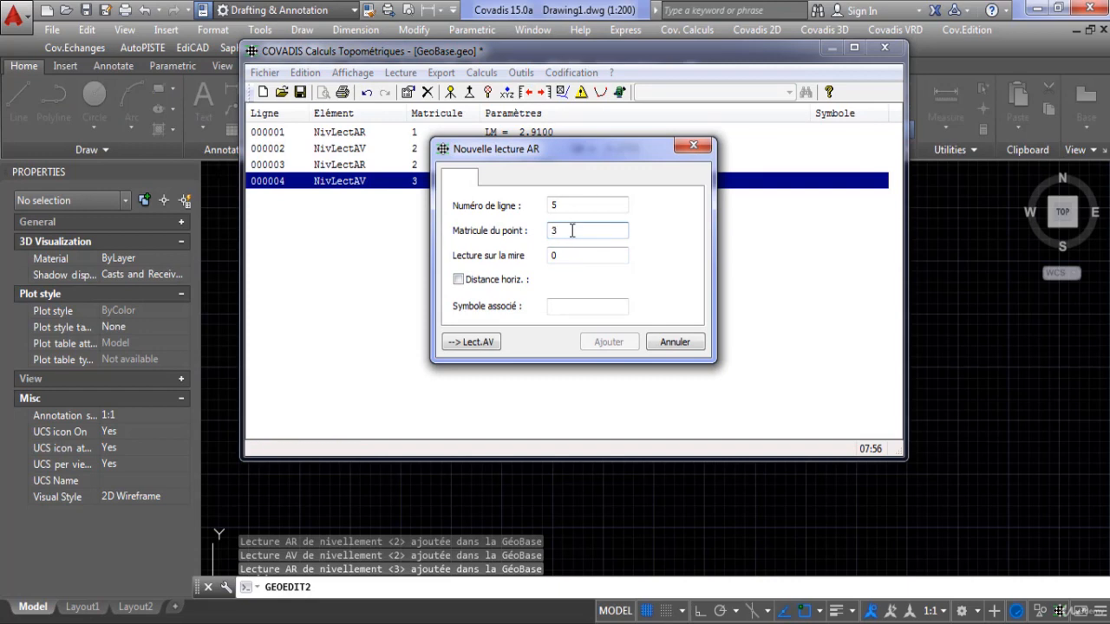
drag(569, 161, 502, 240)
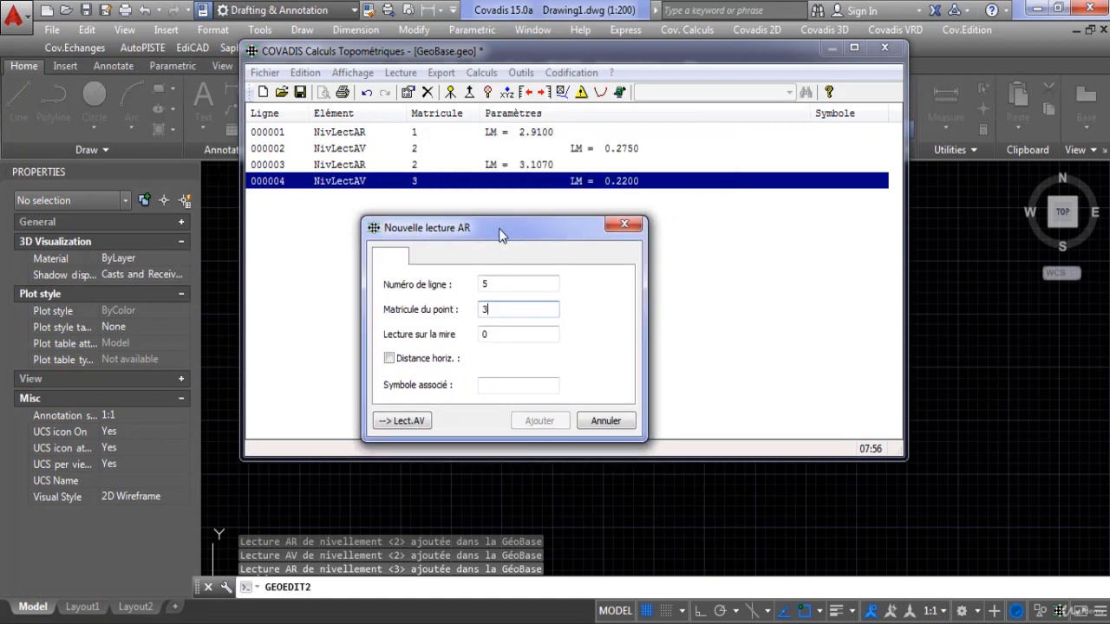
drag(502, 235, 507, 190)
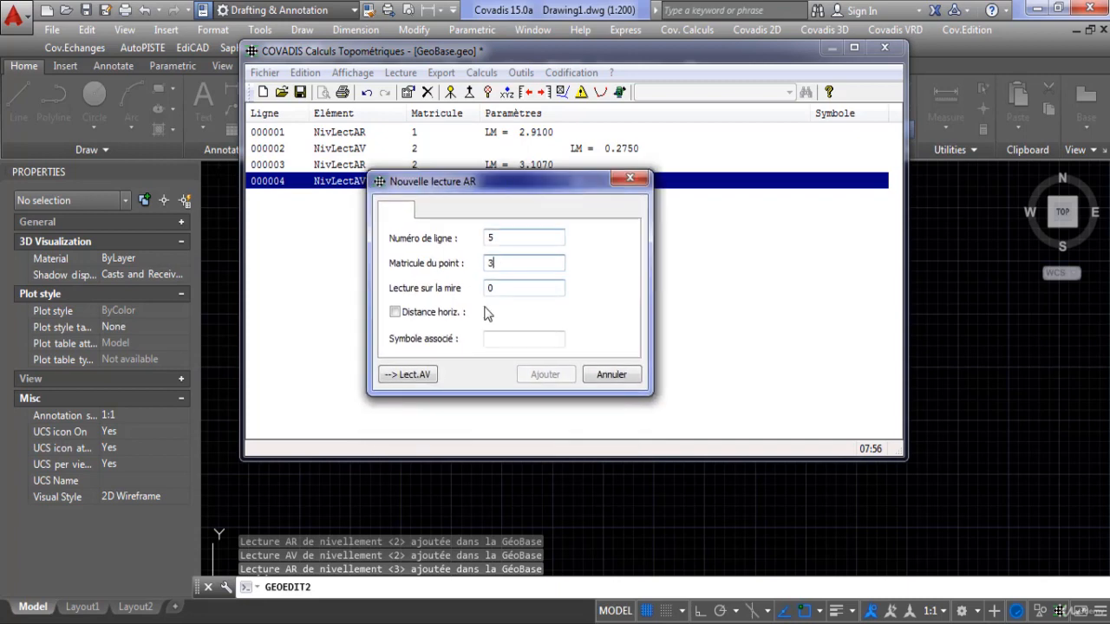
key(Tab)
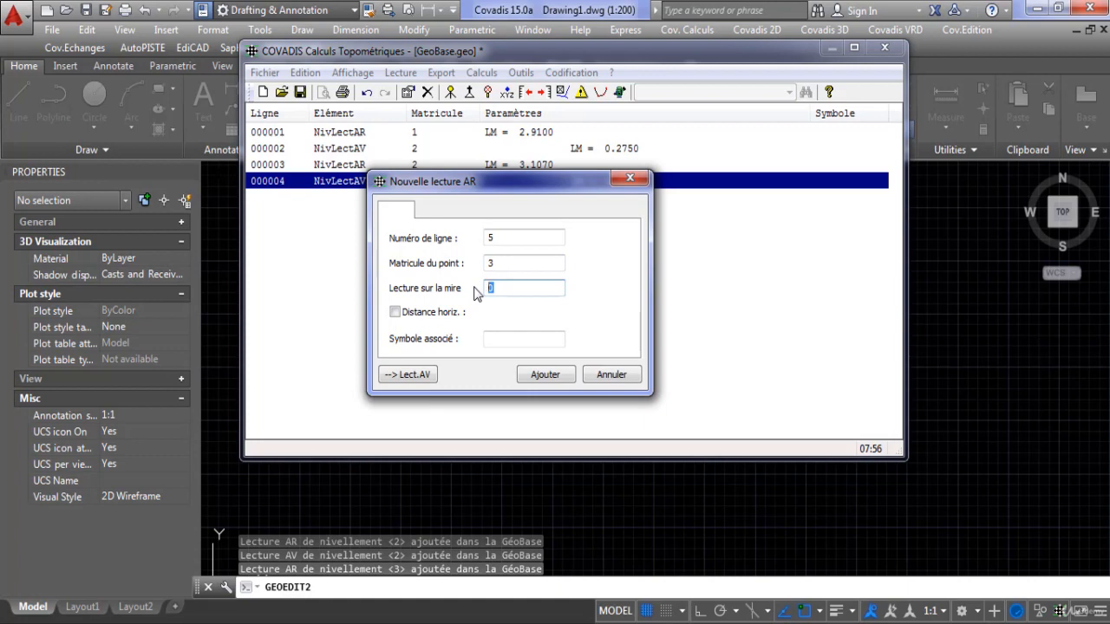
text(1.728)
click(543, 374)
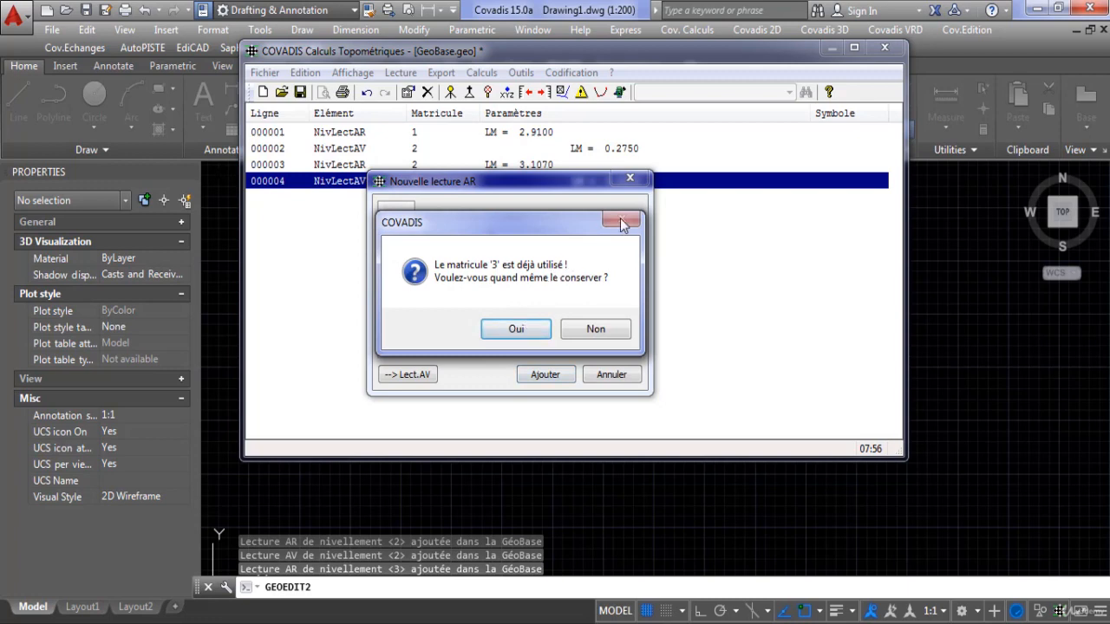
click(572, 322)
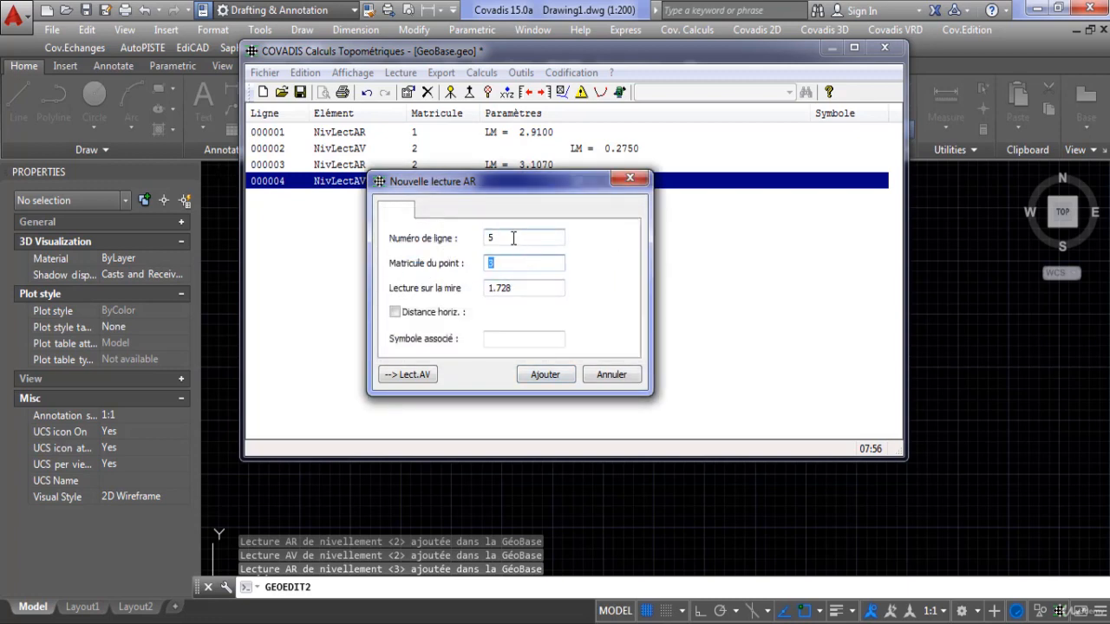
click(543, 374)
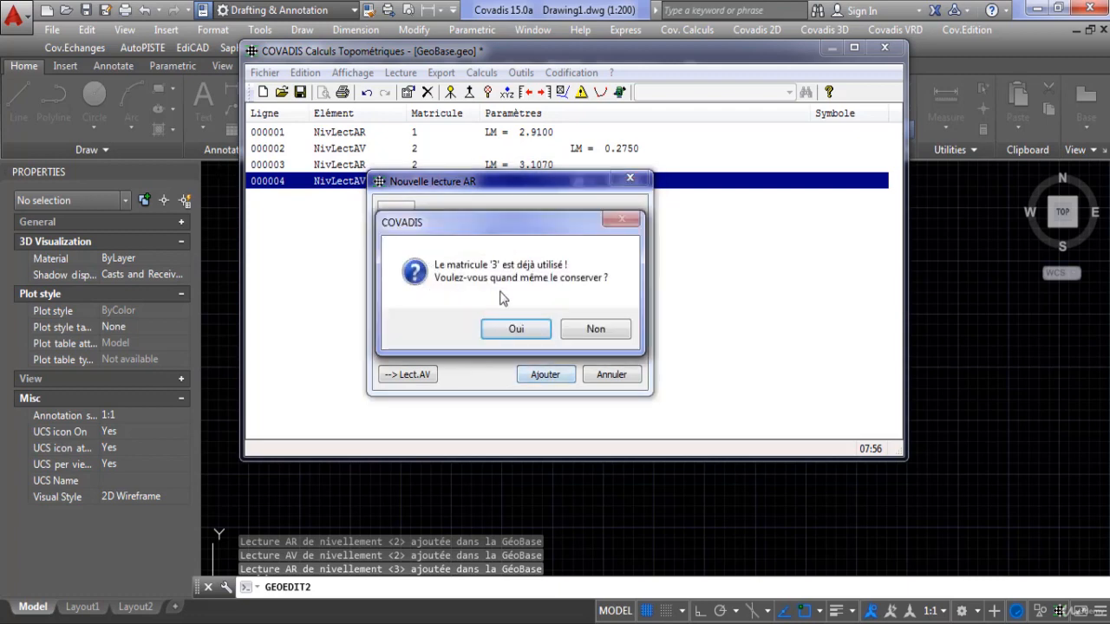
click(524, 329)
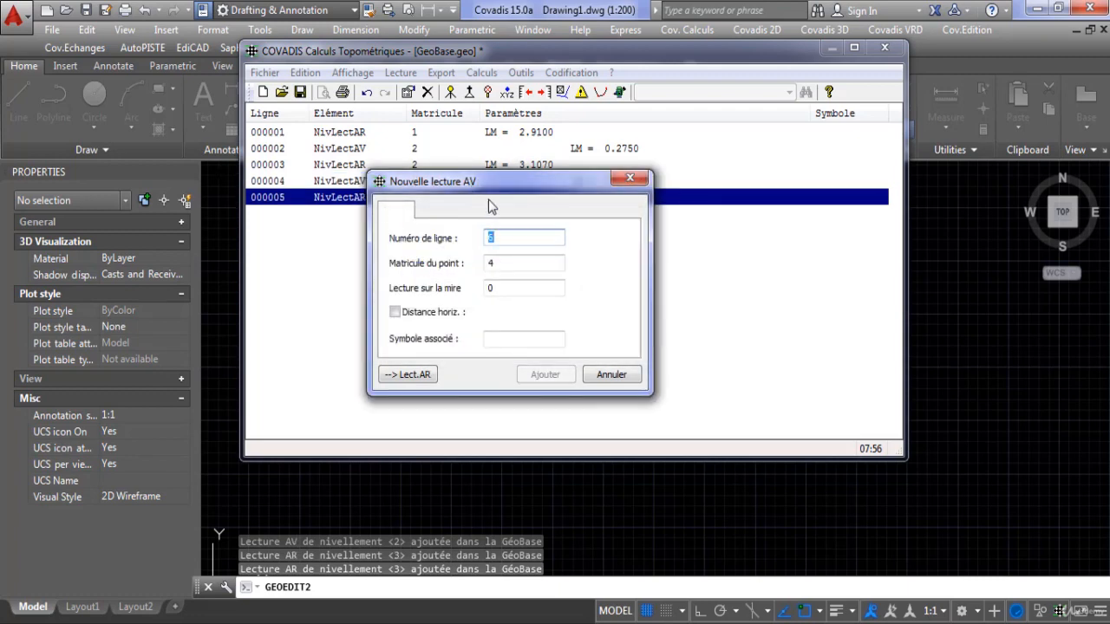
Add a foresight on point 4 with a staff reading of 1.360.
drag(473, 189, 494, 218)
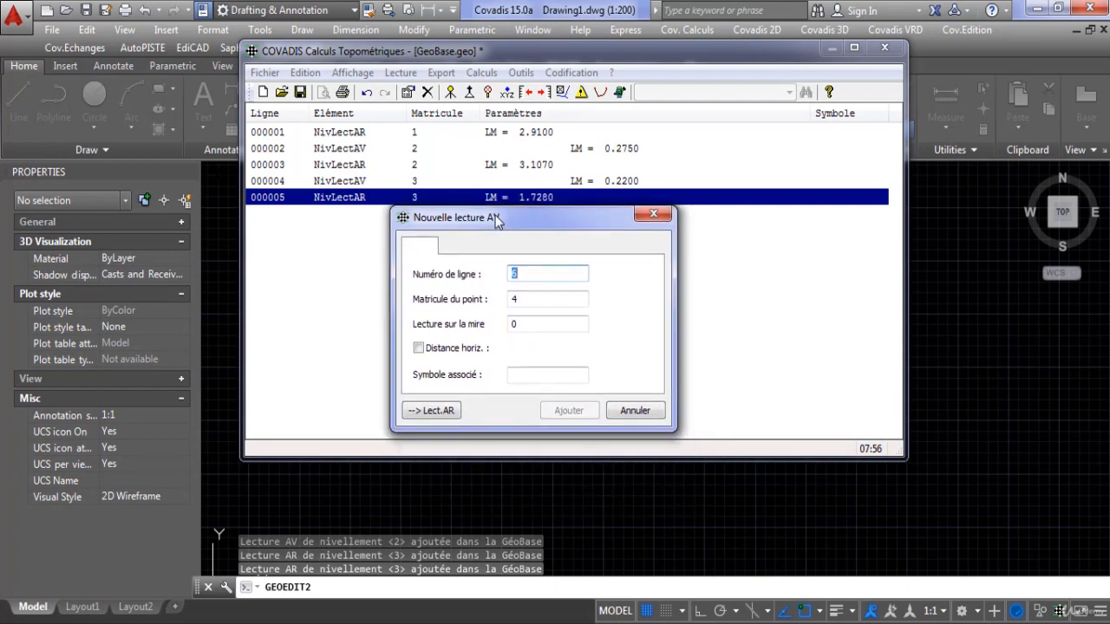
click(527, 320)
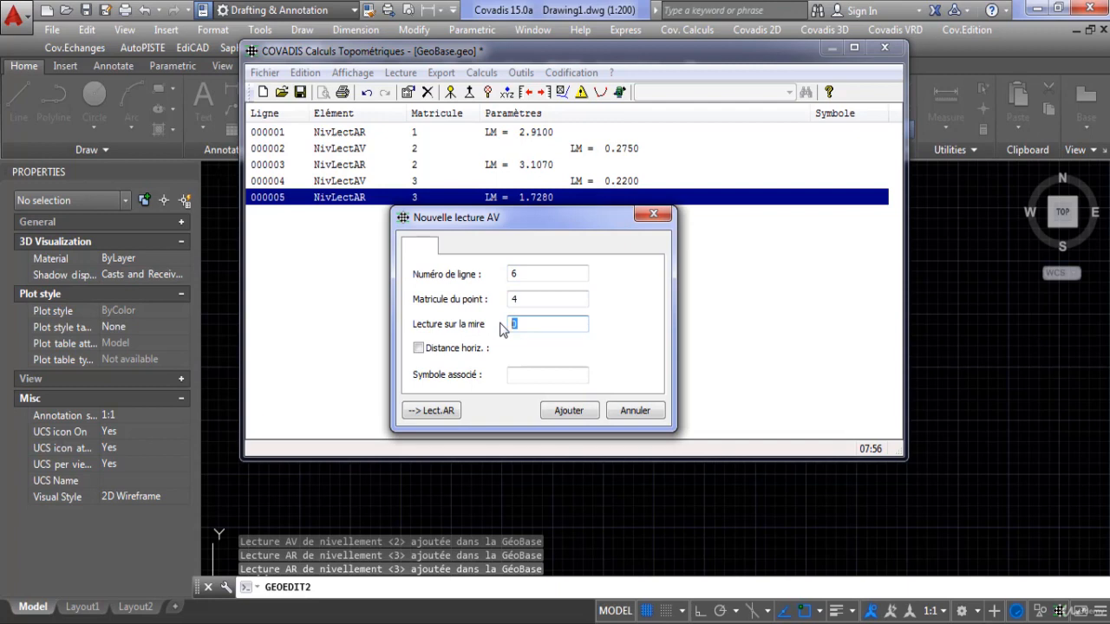
text(2)
text(1.360)
click(572, 411)
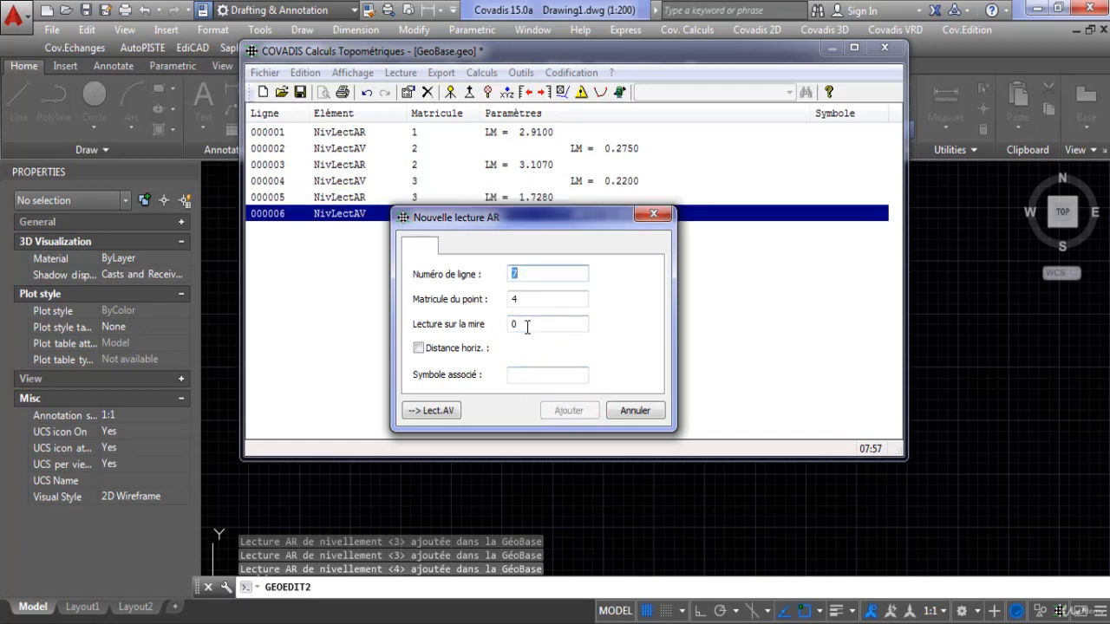
Add a backsight on point 4 with a staff reading of 0.990 and a foresight on point 5 with a reading of 3.171.
double_click(512, 324)
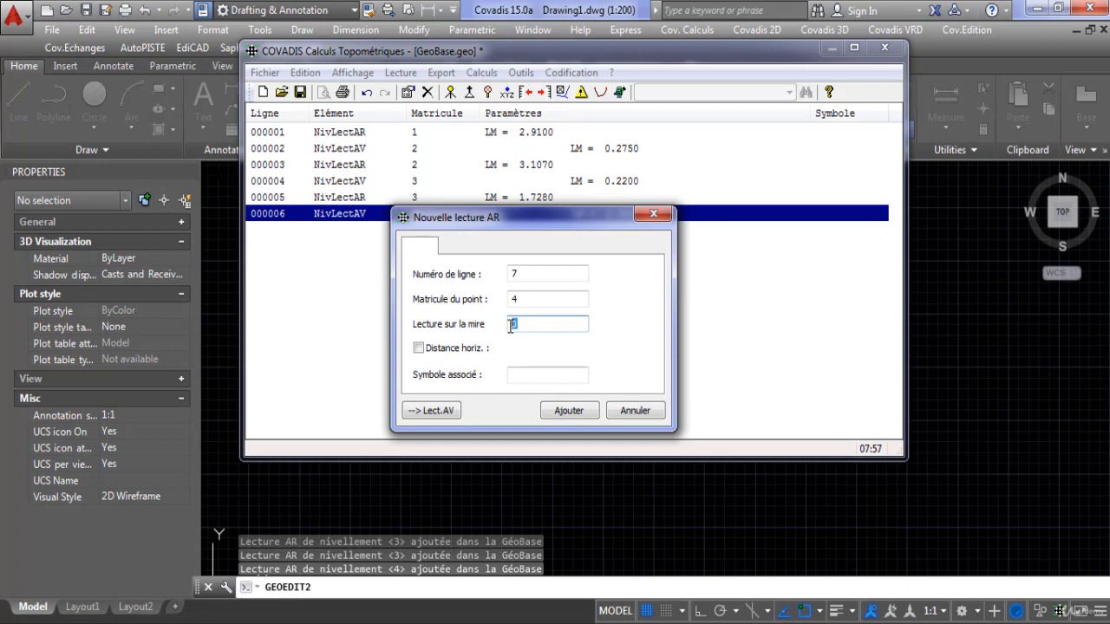
text(0.990)
click(575, 412)
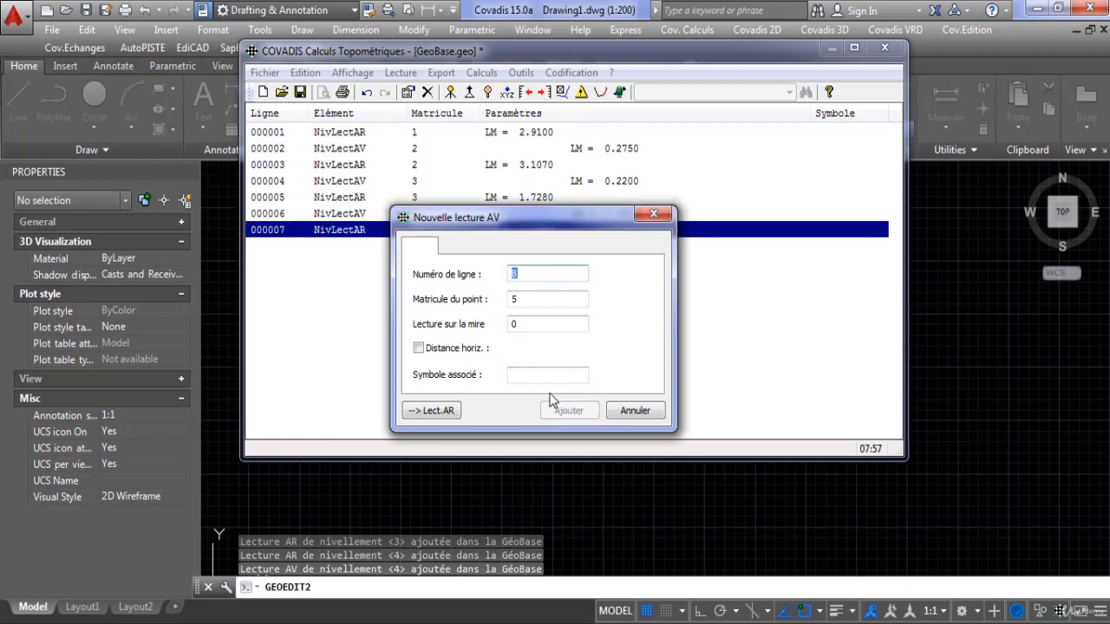
double_click(513, 324)
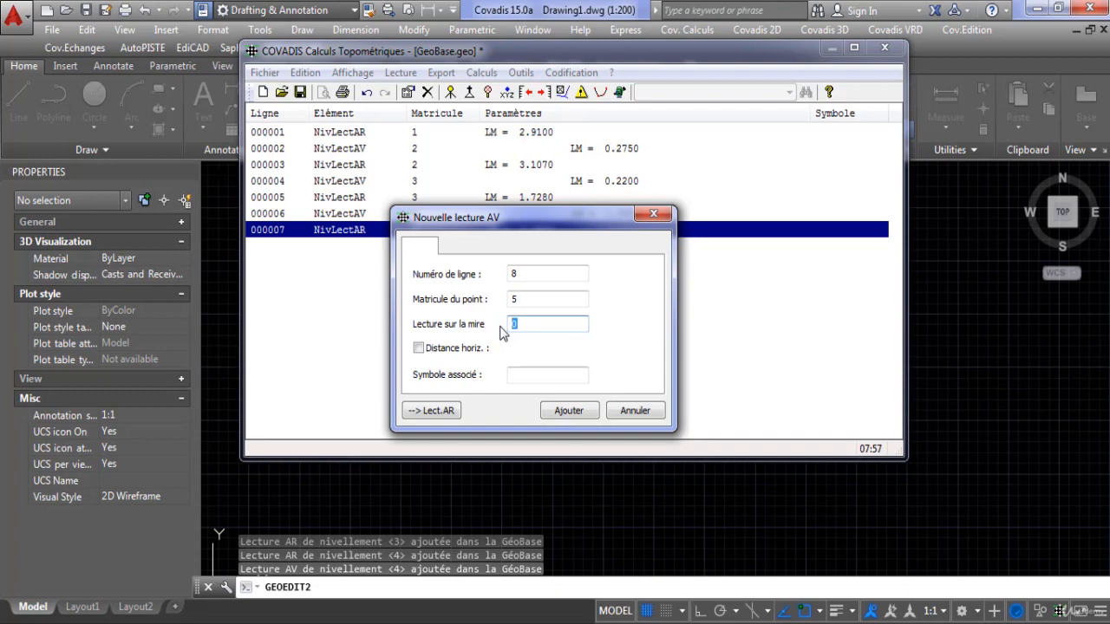
text(3.171)
click(568, 410)
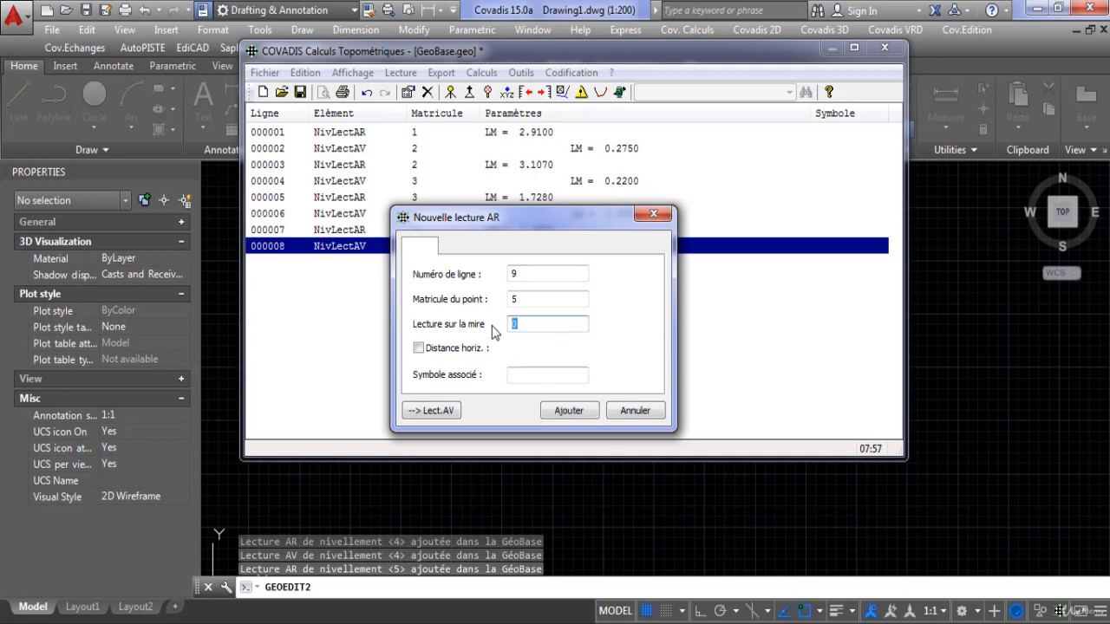
Add a backsight on point 5 with a staff reading of 3.41 and close the following new foresight entry.
text(3.41)
click(568, 411)
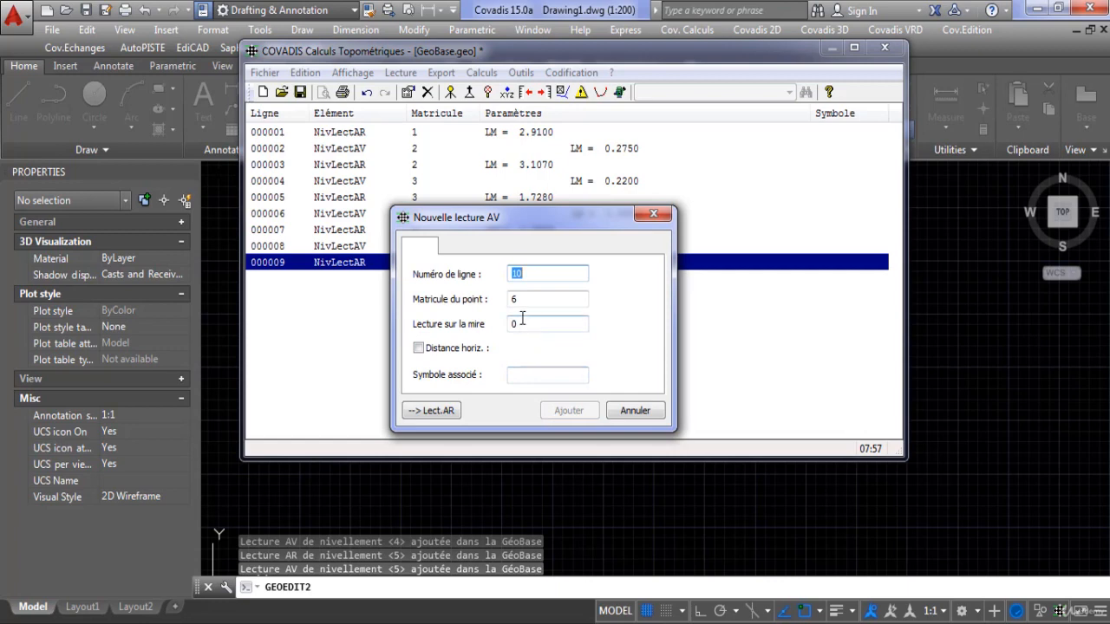
drag(516, 215, 505, 273)
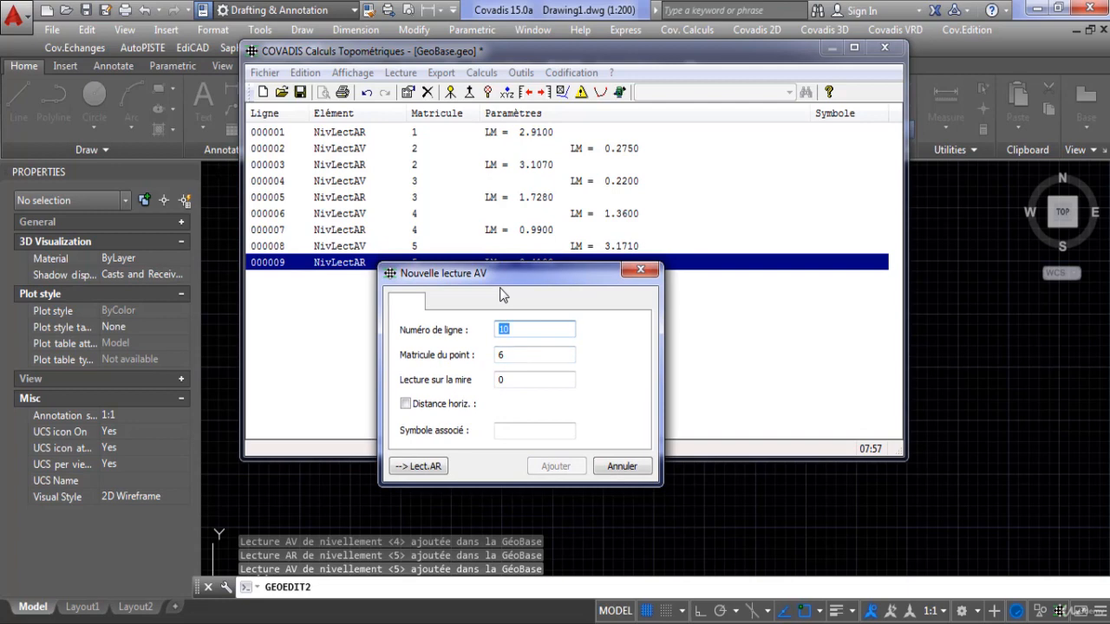
drag(529, 289, 529, 264)
click(525, 355)
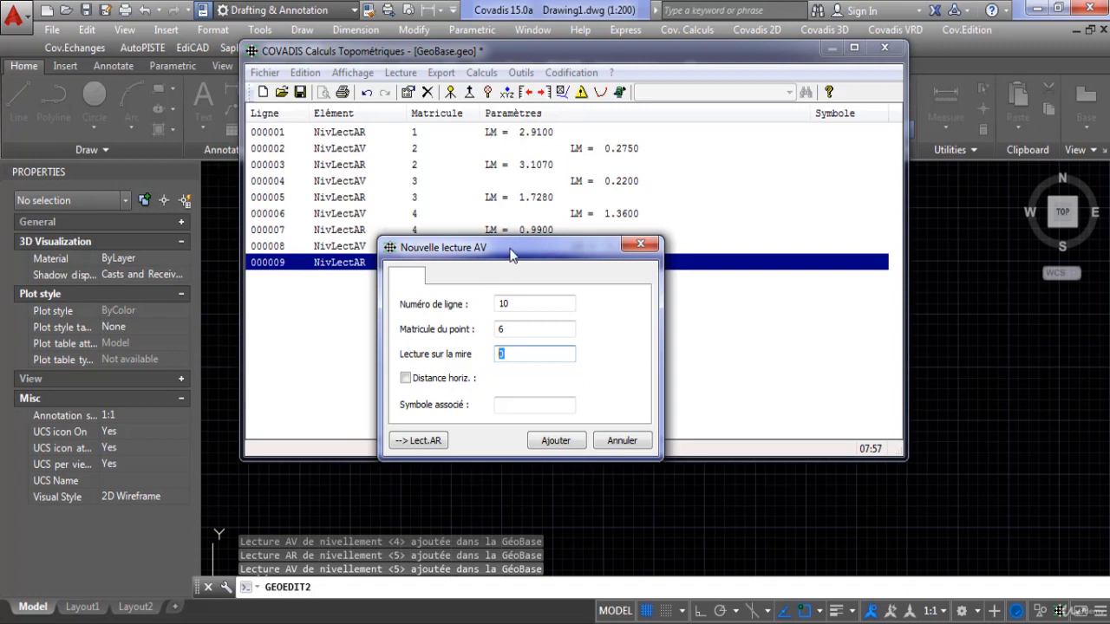
drag(508, 247, 499, 302)
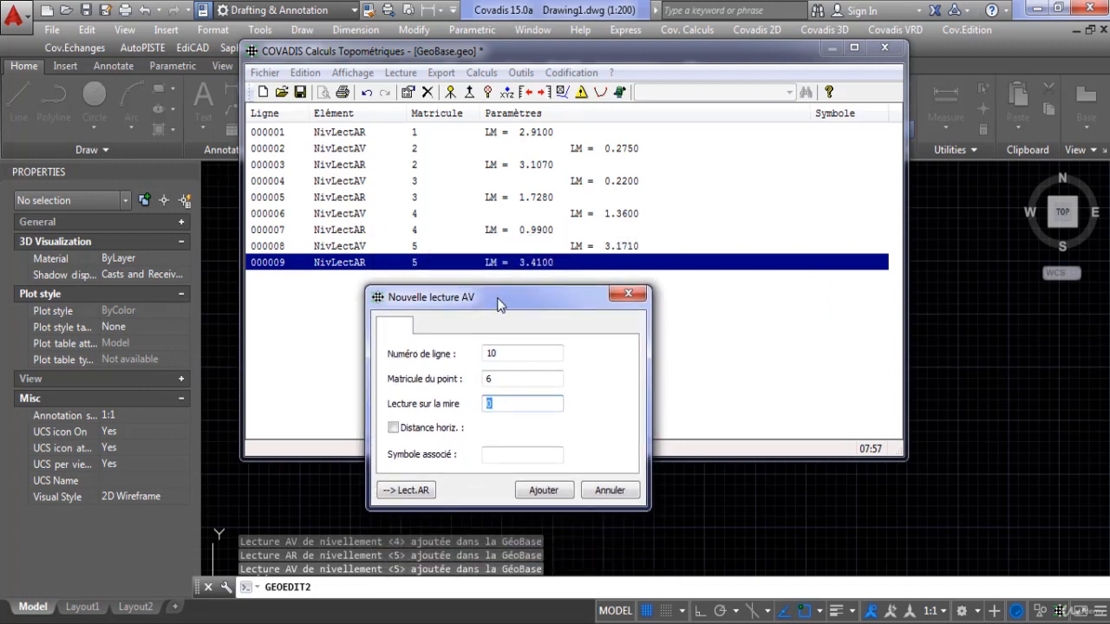
drag(497, 299, 501, 318)
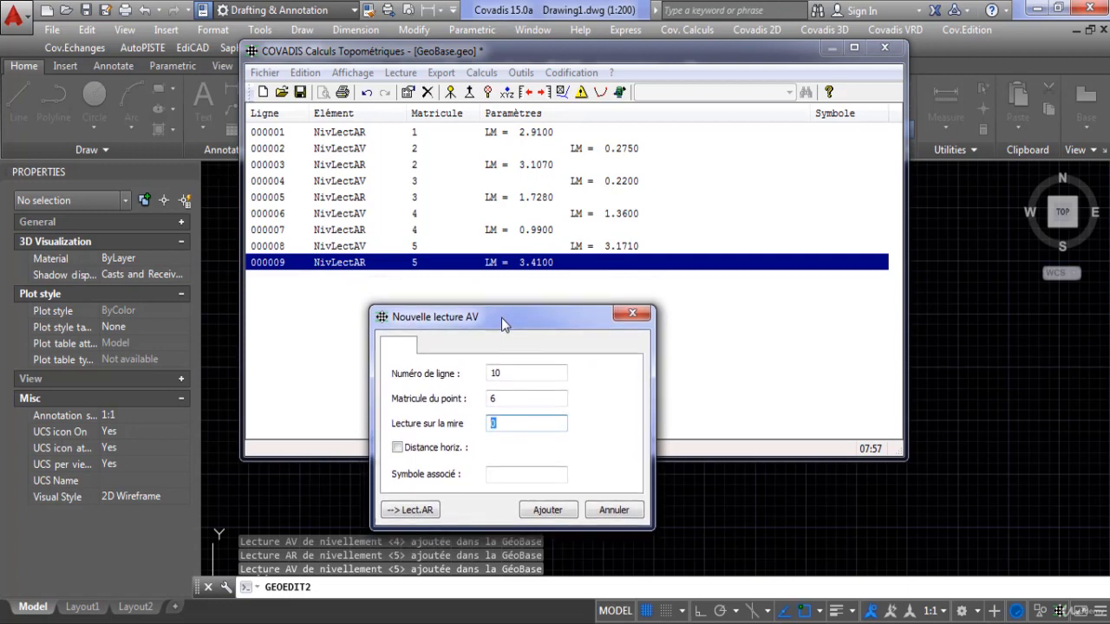
click(632, 313)
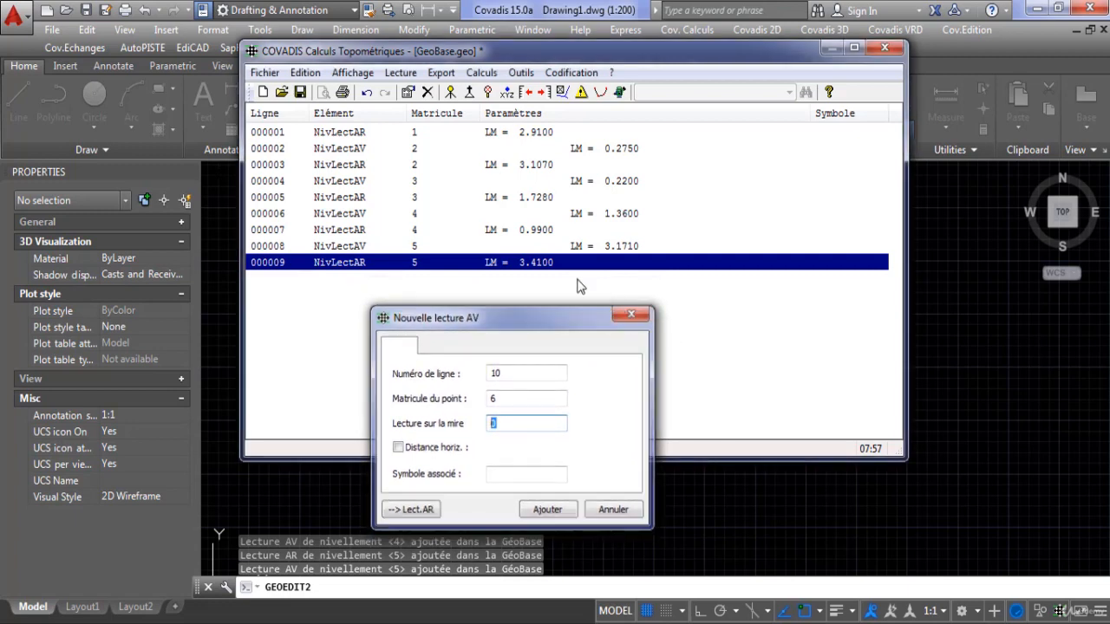
Set the staff reading of the backsight on point 5 to 0.341.
double_click(542, 263)
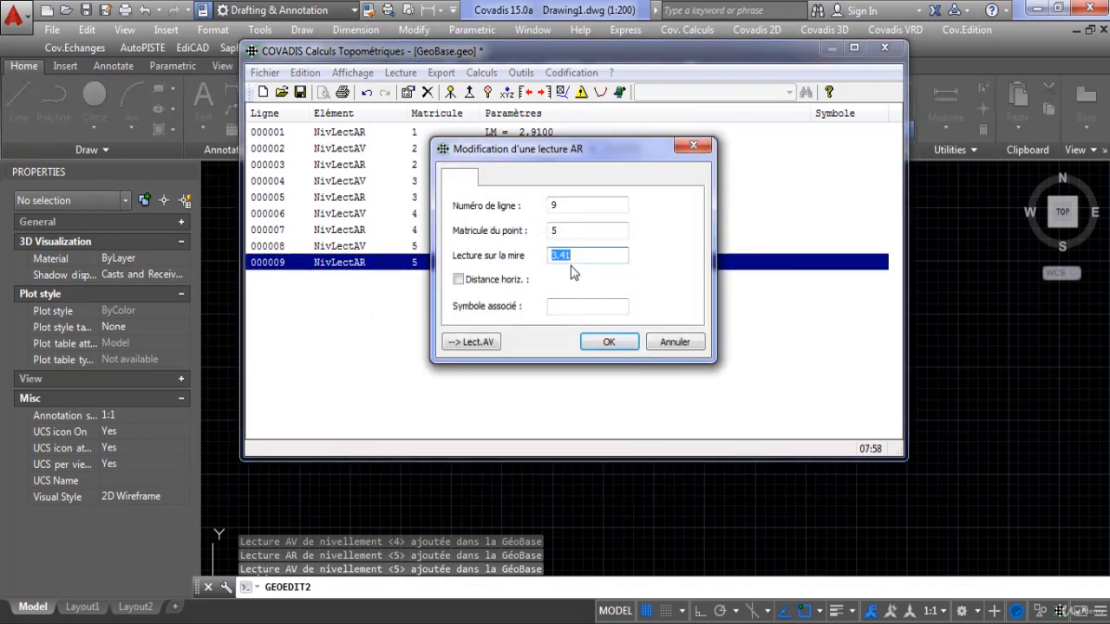
text(0.341)
click(608, 341)
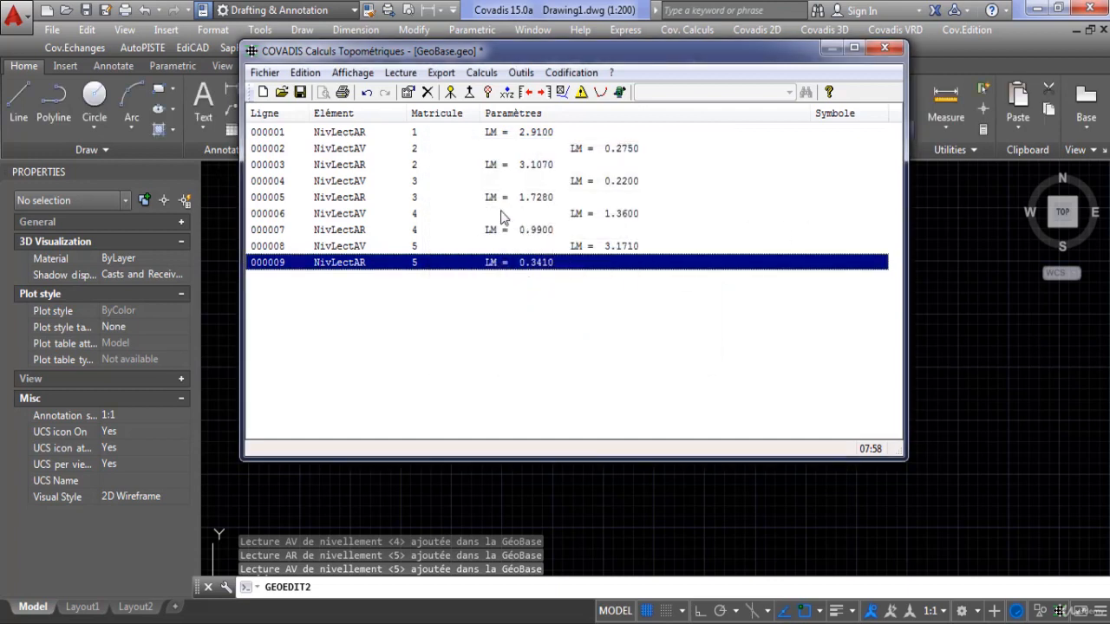
Add a foresight on point 6 at line 10 with a staff reading of 2.542.
click(526, 92)
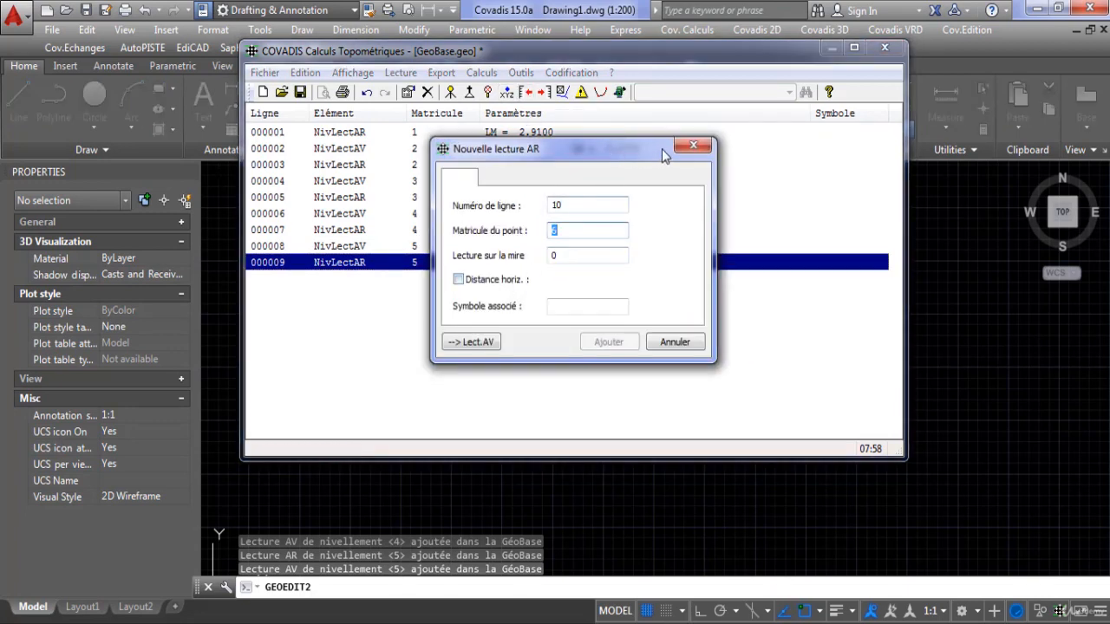
click(689, 145)
click(539, 94)
drag(600, 152, 588, 244)
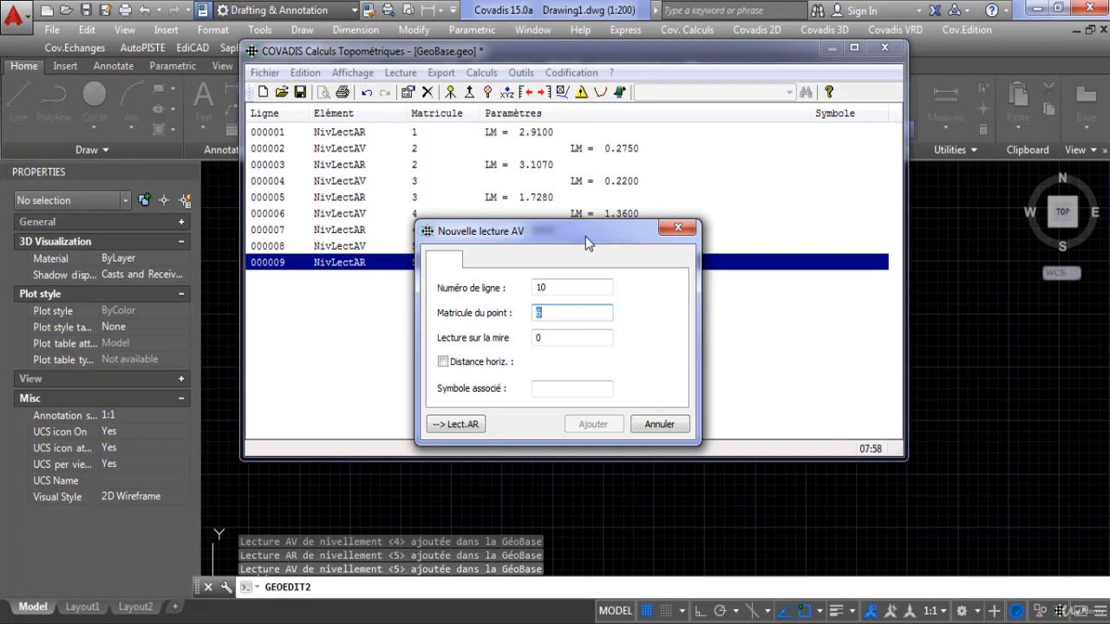
text(2.542)
drag(570, 314, 530, 321)
text(6)
drag(569, 337, 524, 337)
text(2.542)
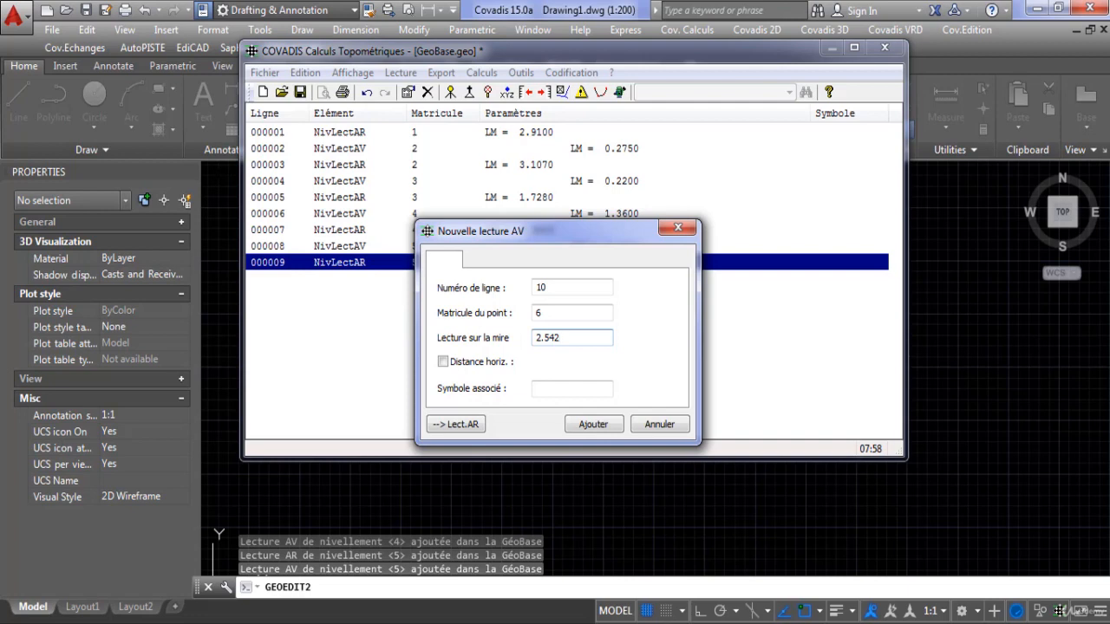
click(592, 424)
click(677, 228)
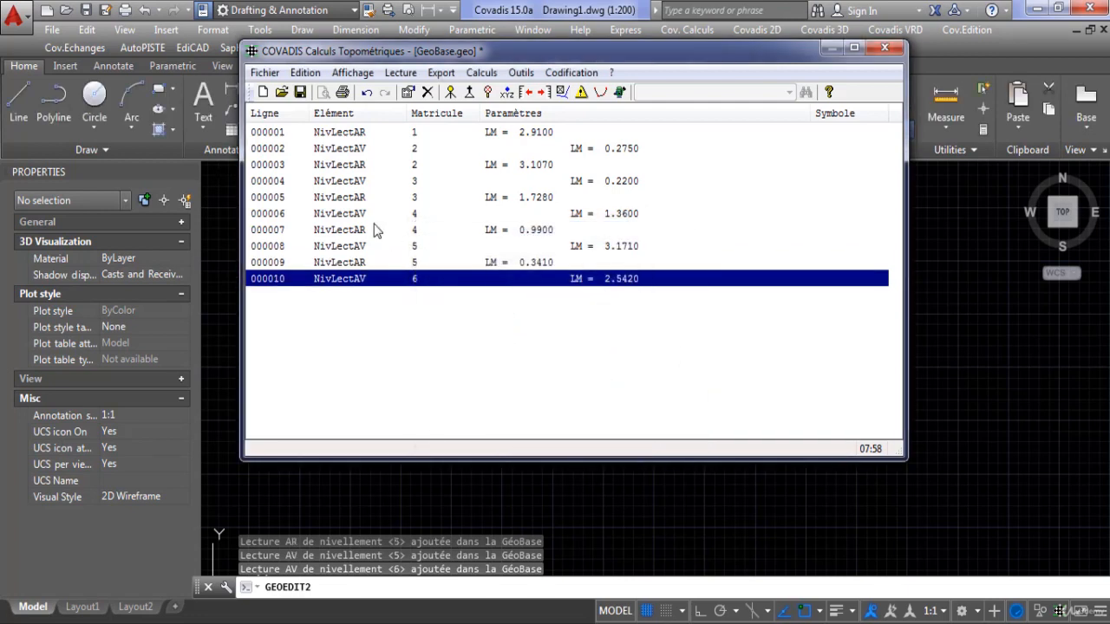
Review the ten backsight and foresight readings line by line, checking that they alternate from point 1 to point 6.
click(378, 132)
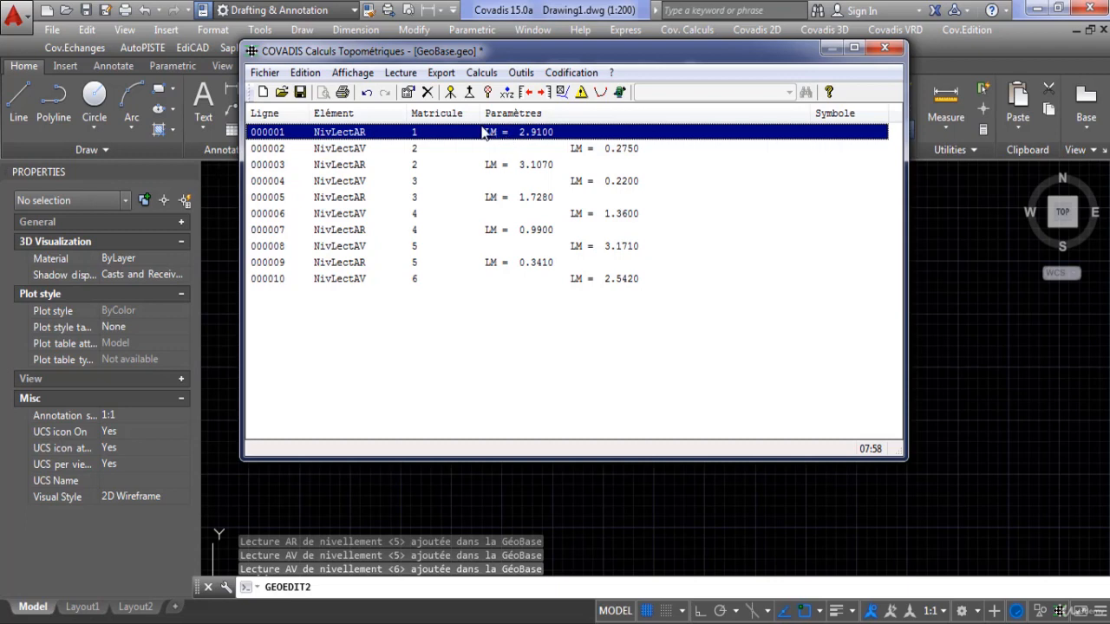
click(617, 152)
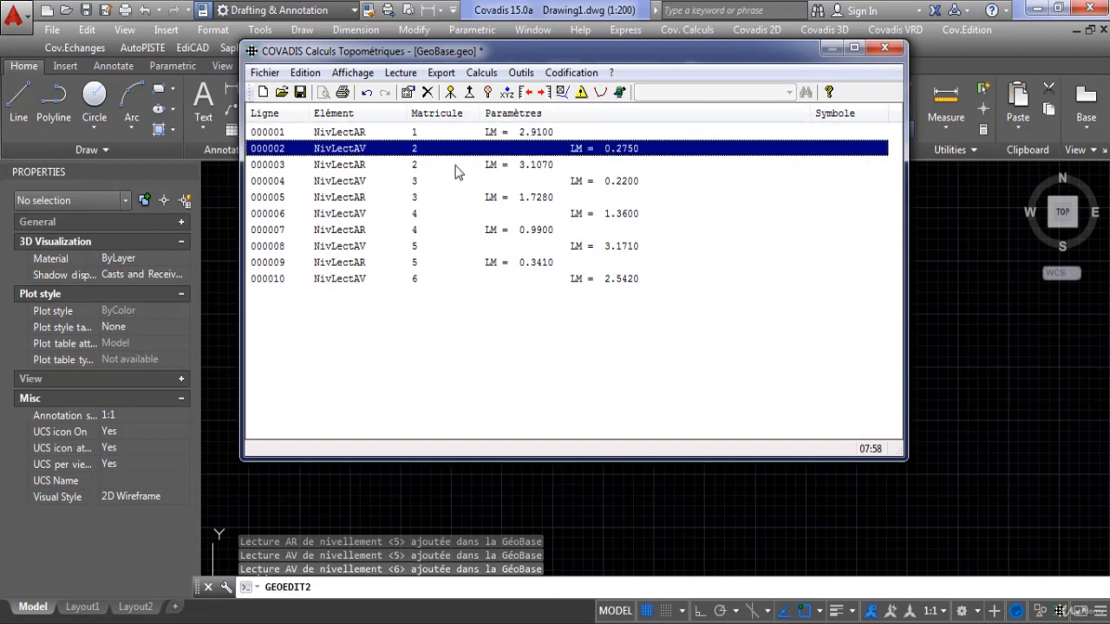
click(459, 168)
click(597, 184)
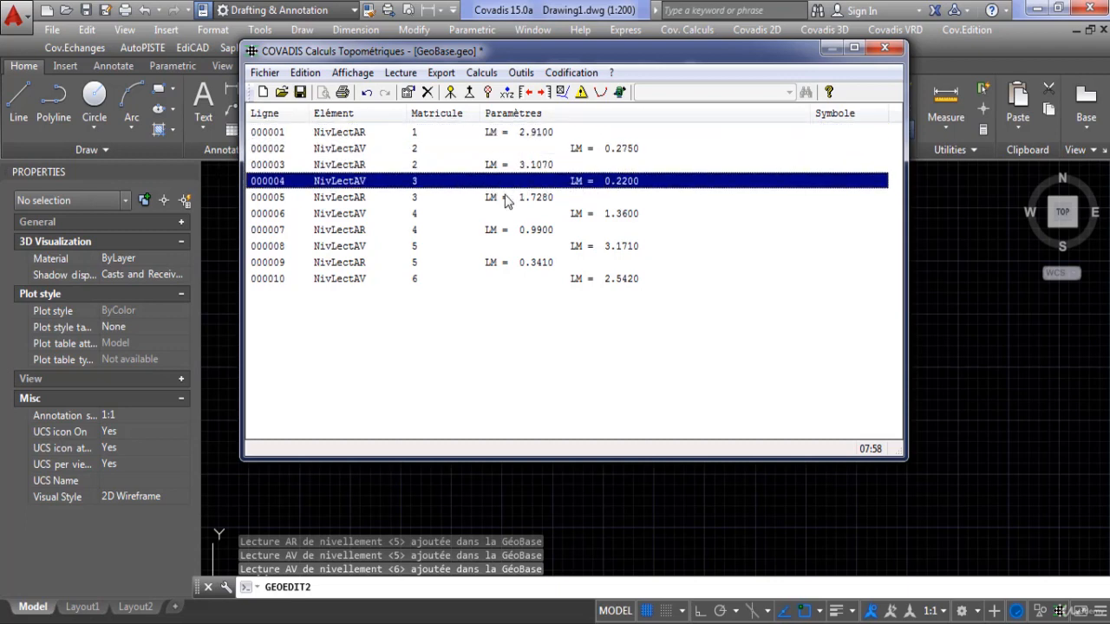
click(505, 200)
click(590, 215)
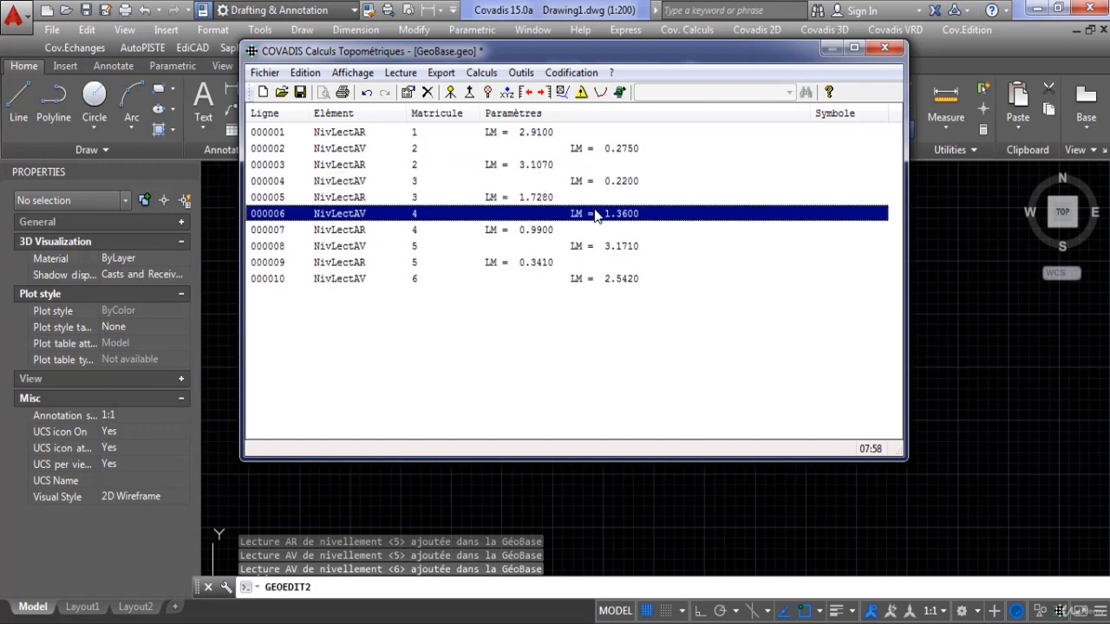
click(465, 231)
click(594, 249)
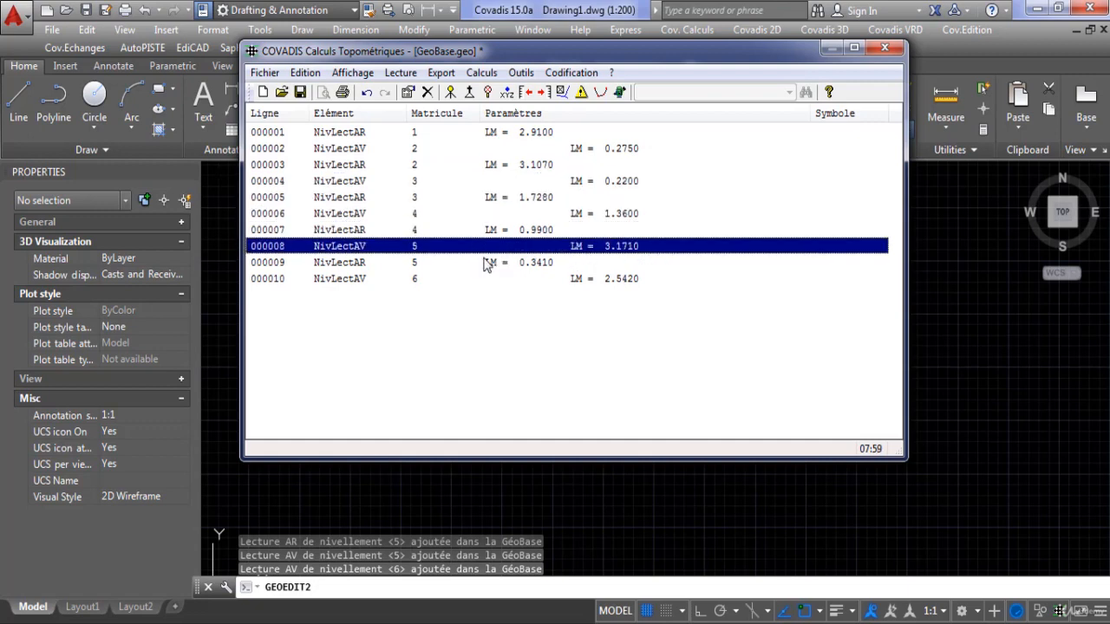
click(485, 263)
click(618, 278)
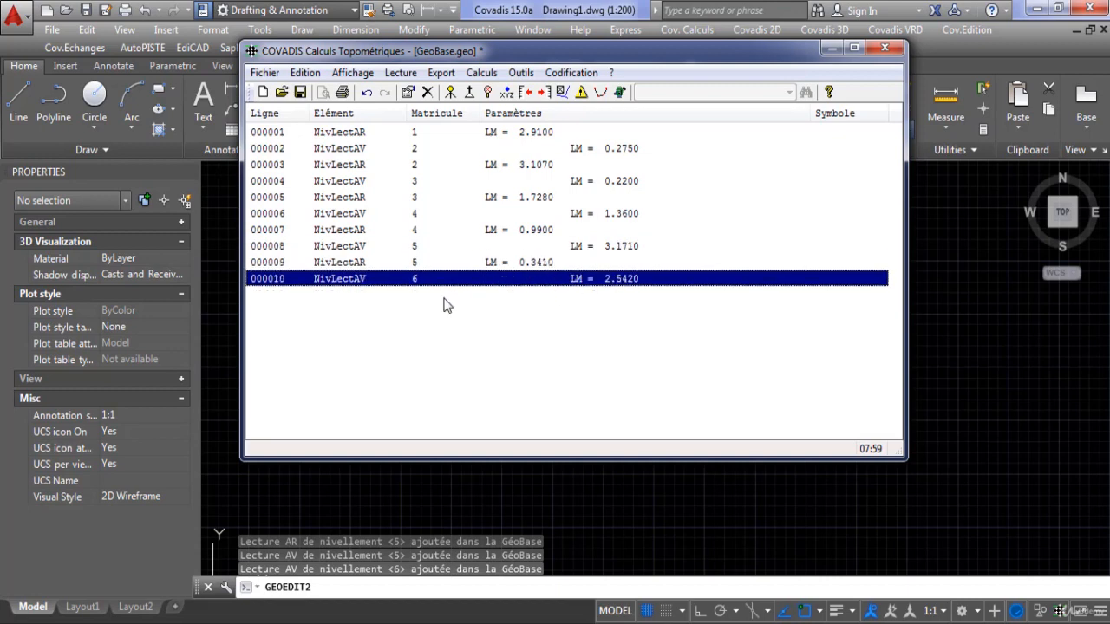
Add a point numbered 7 with line number 1, X and Y coordinates disabled and an altitude of 124.968.
click(512, 93)
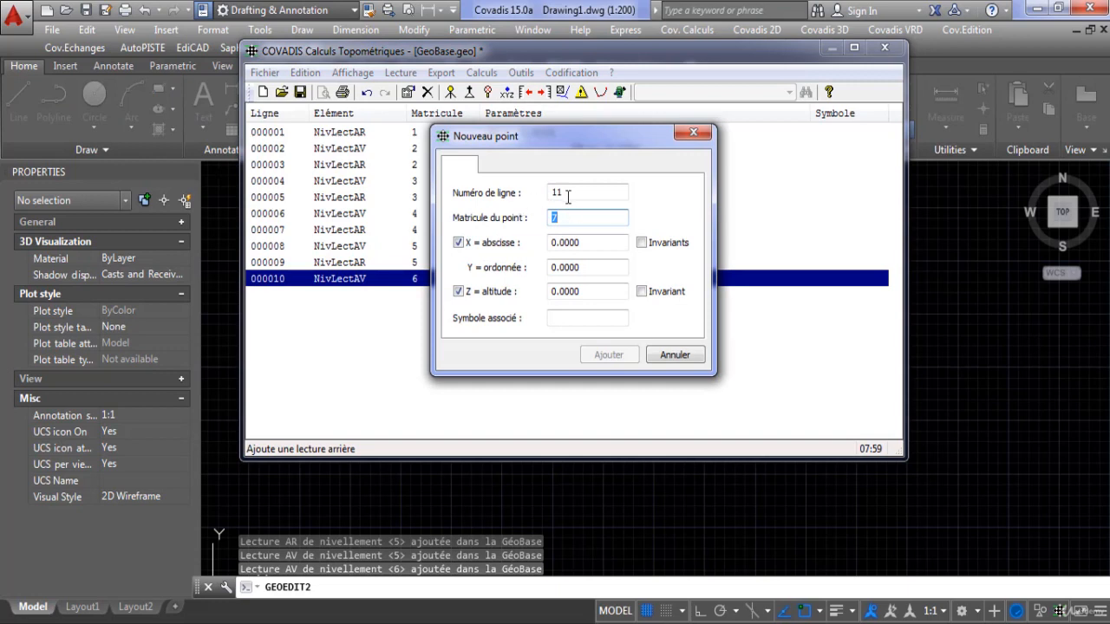
double_click(559, 194)
text(1)
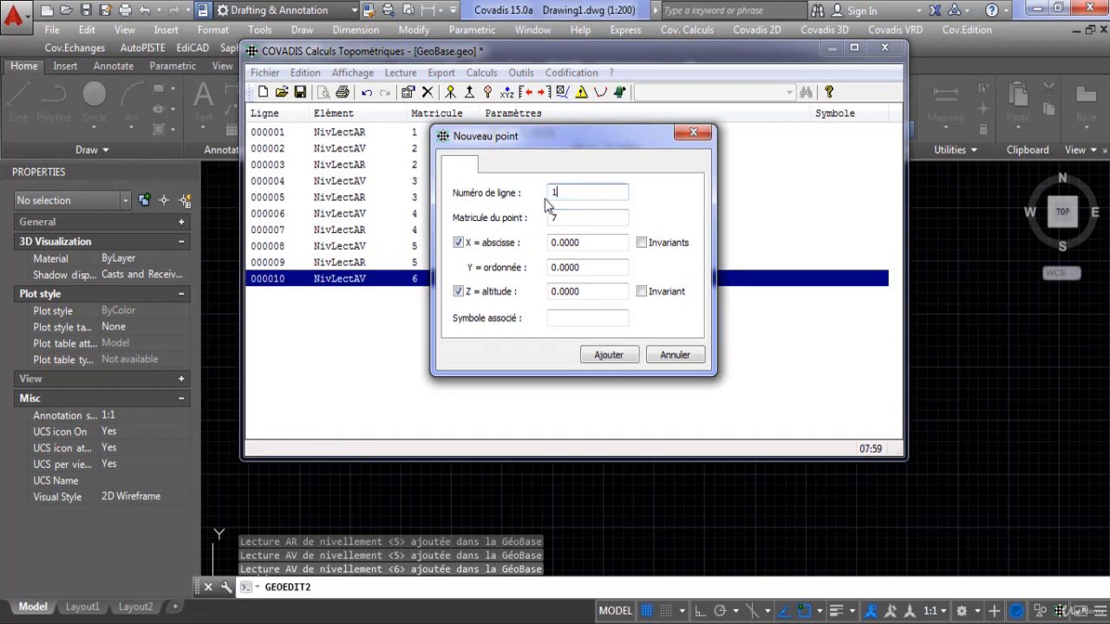
click(459, 244)
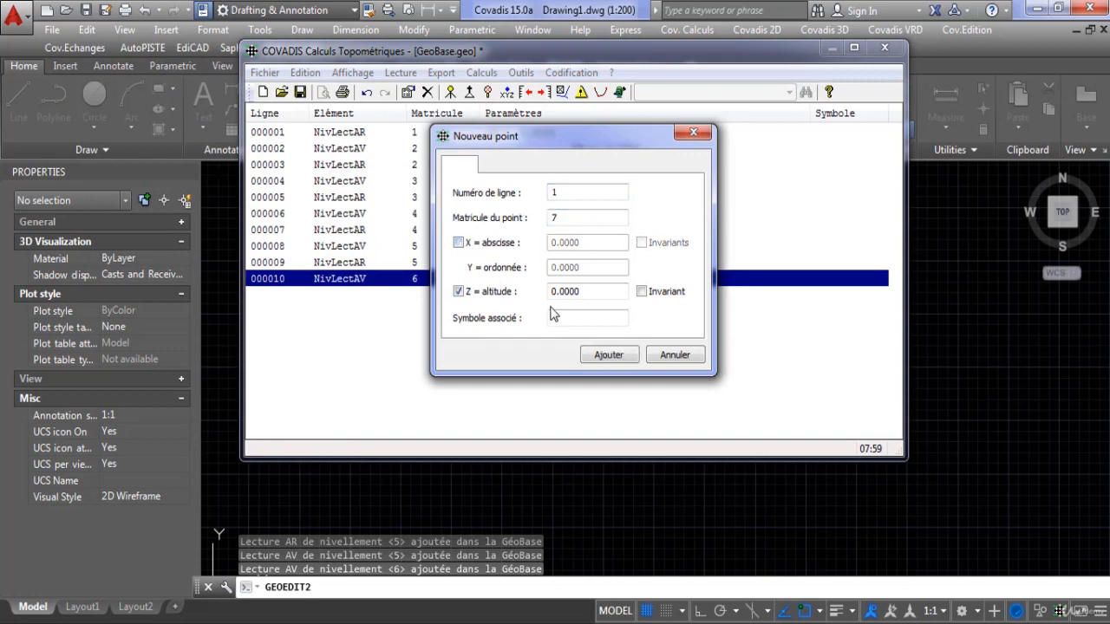
drag(585, 292, 509, 297)
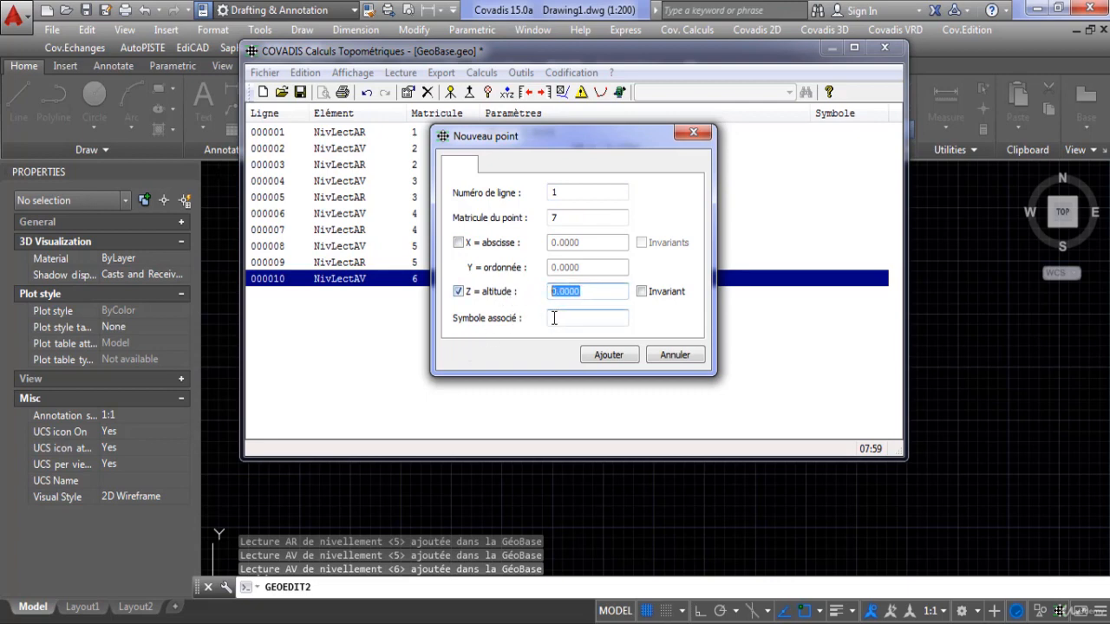
text(124.968)
click(607, 354)
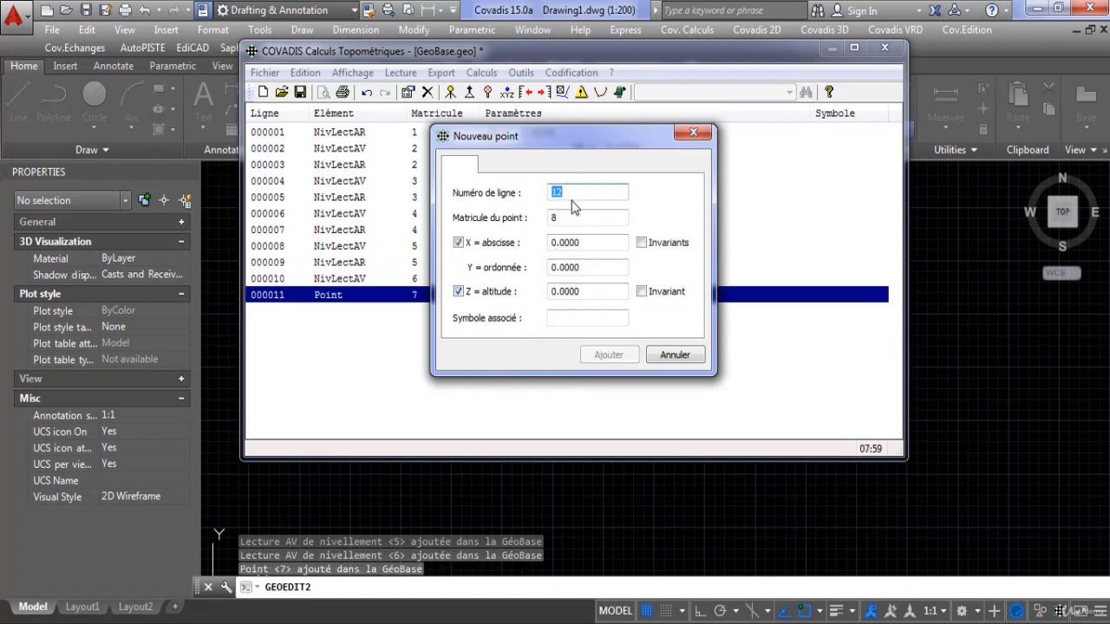
Add a point numbered 6 at line 12 with an altitude of 126.477, keeping the already used point number.
key(Tab)
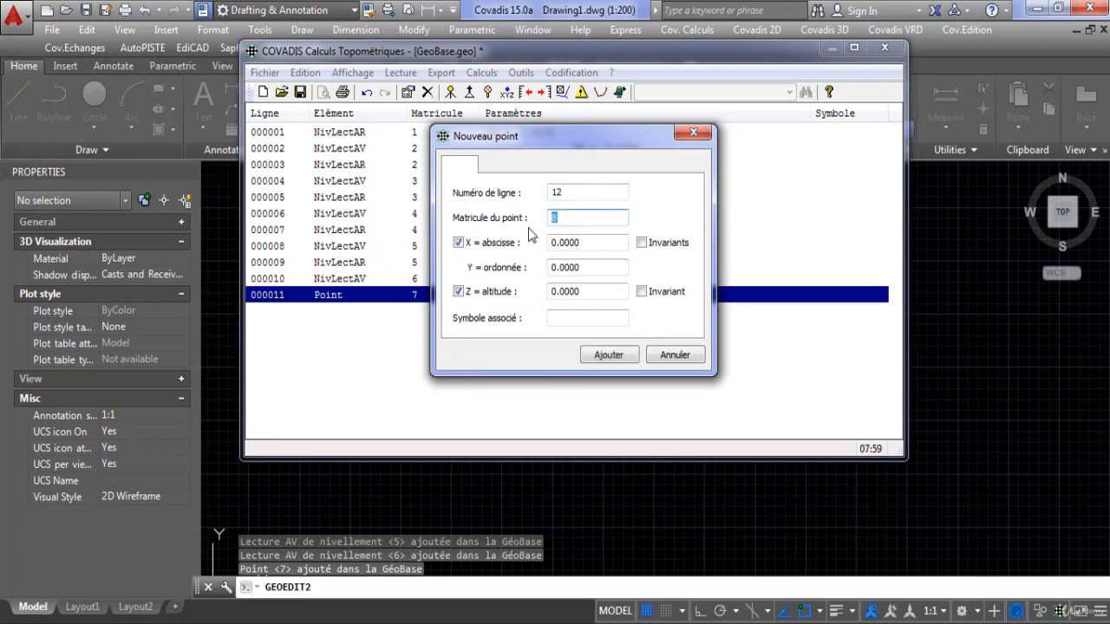
text(6)
click(577, 315)
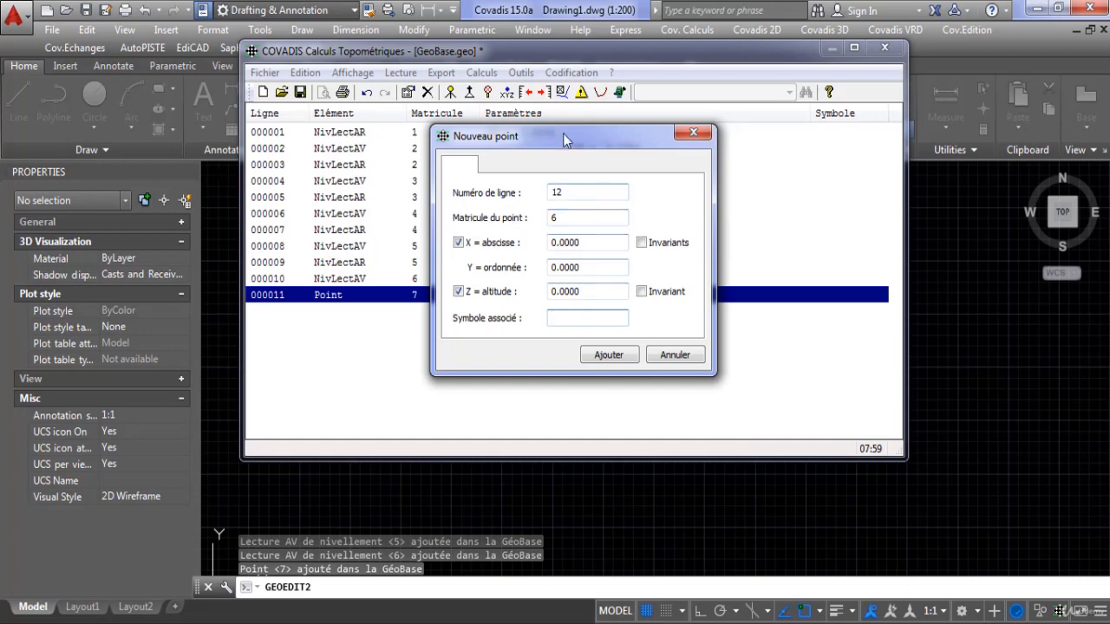
drag(563, 140, 585, 248)
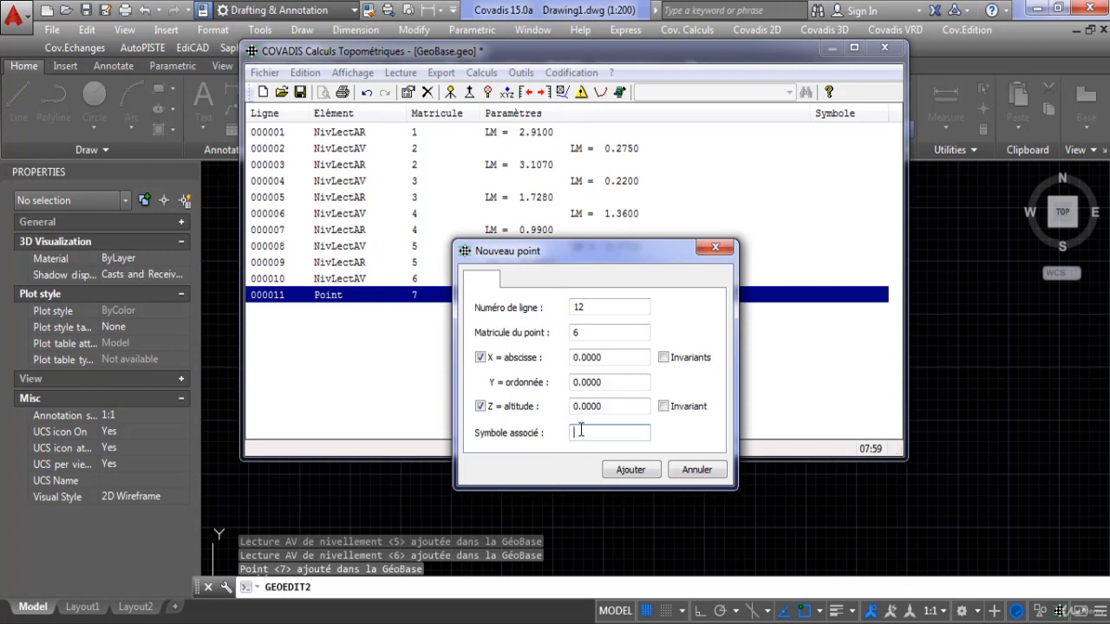
double_click(605, 405)
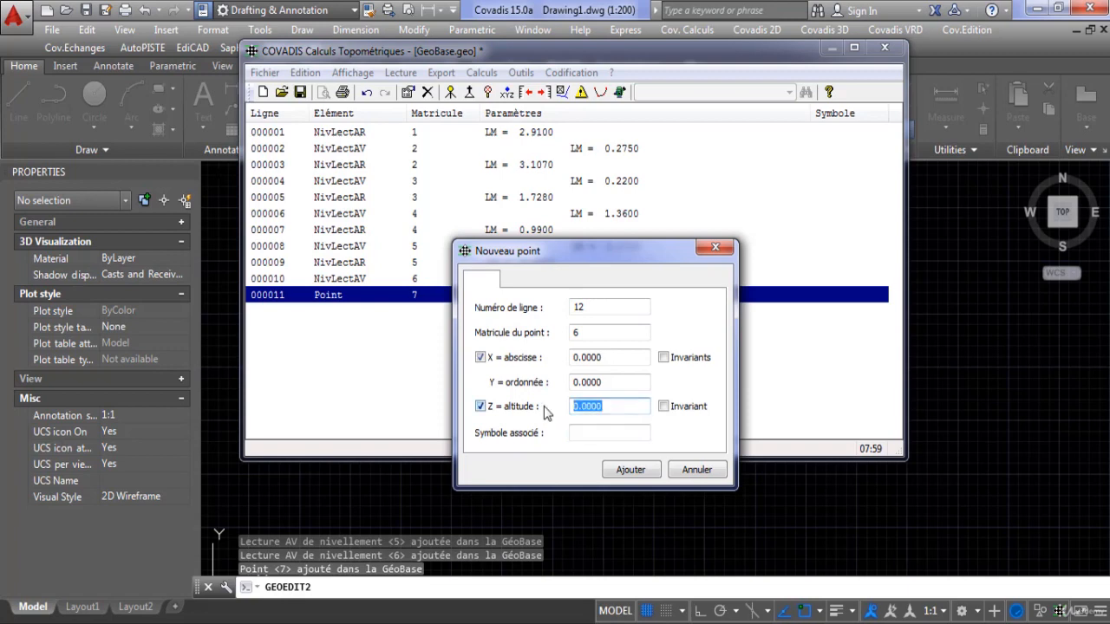
text(126.477)
drag(571, 246, 560, 271)
click(613, 481)
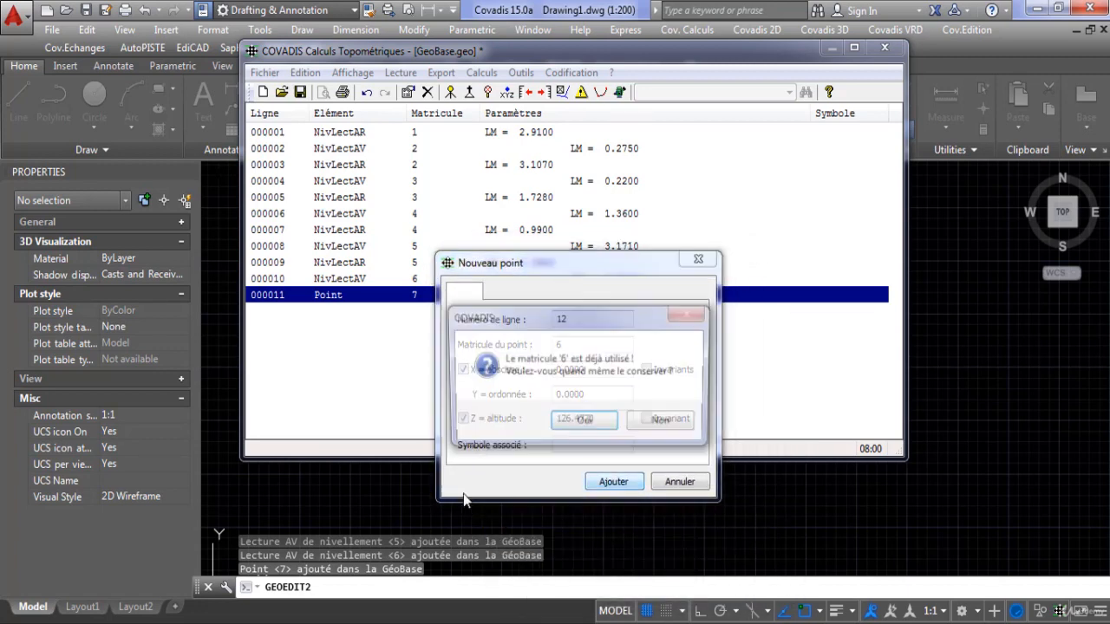
click(584, 418)
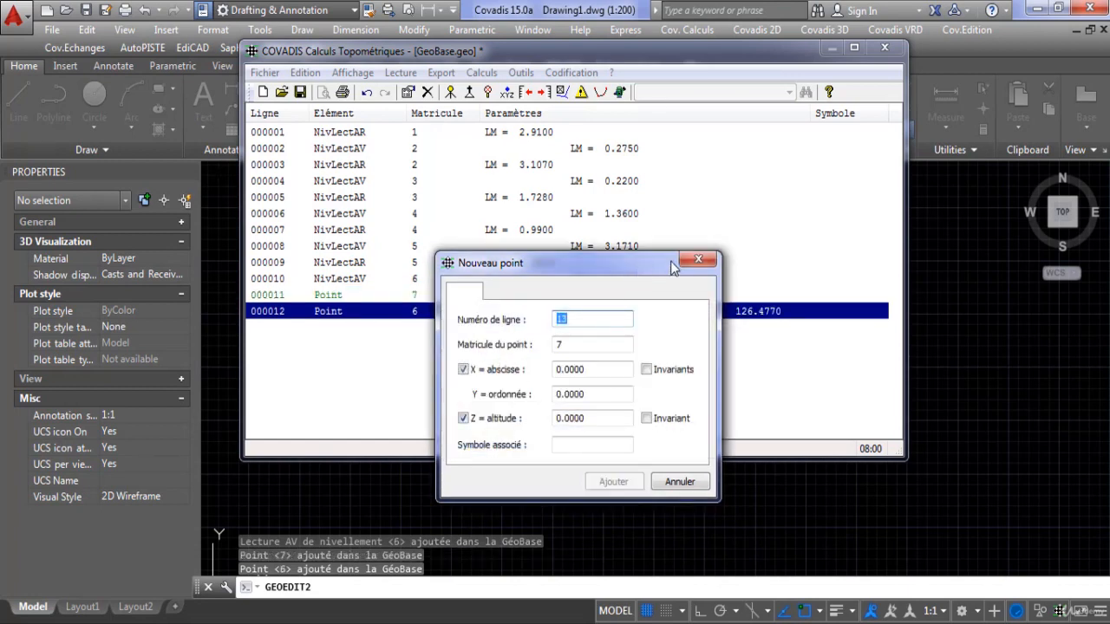
click(698, 259)
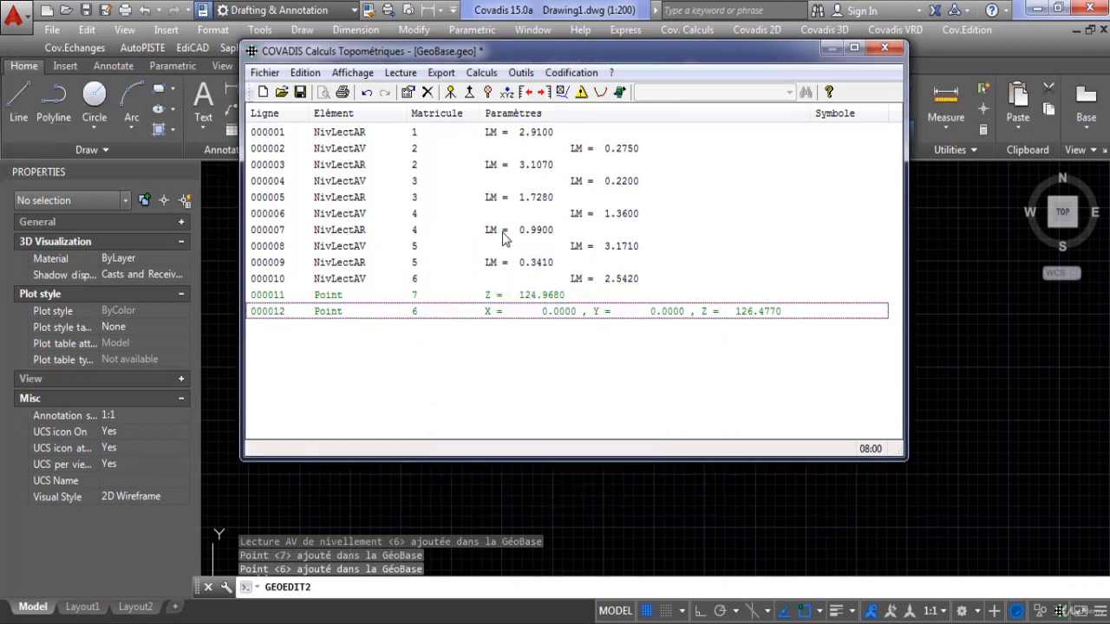
Disable the X and Y coordinates of point 6 so that it holds only its altitude.
double_click(564, 314)
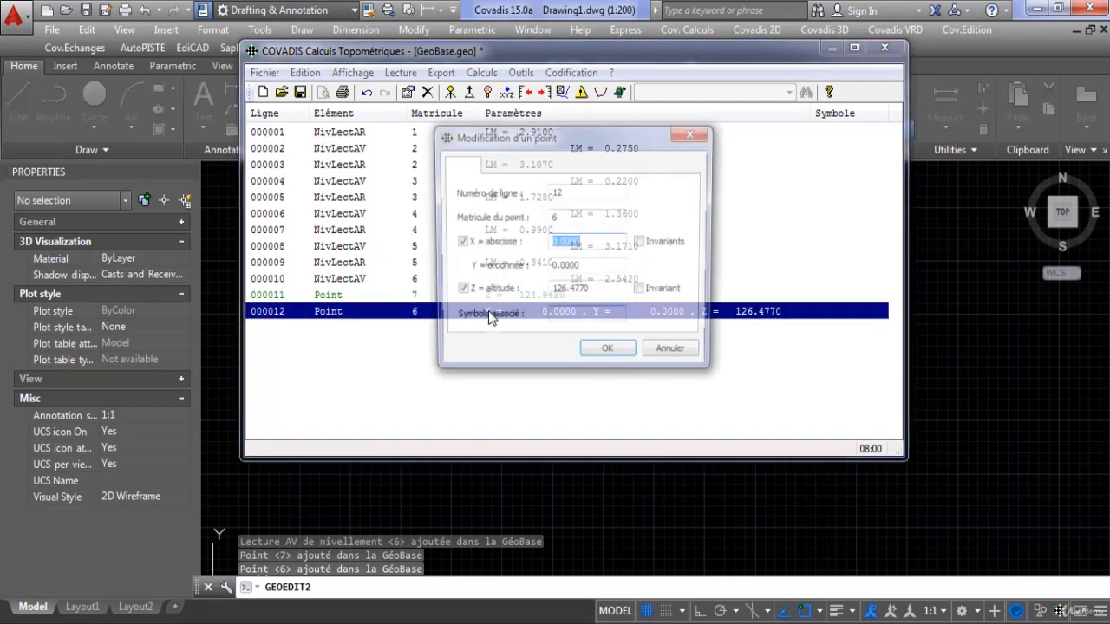
click(457, 243)
click(598, 355)
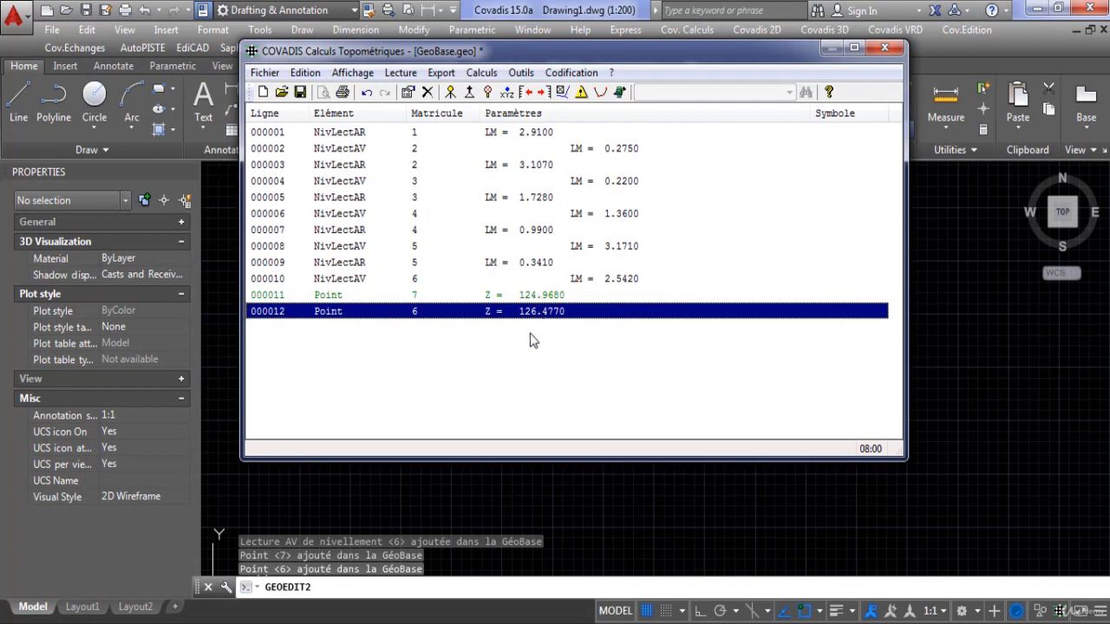
Change the number of the point with altitude 124.968 to 1.
click(330, 302)
click(419, 313)
double_click(526, 296)
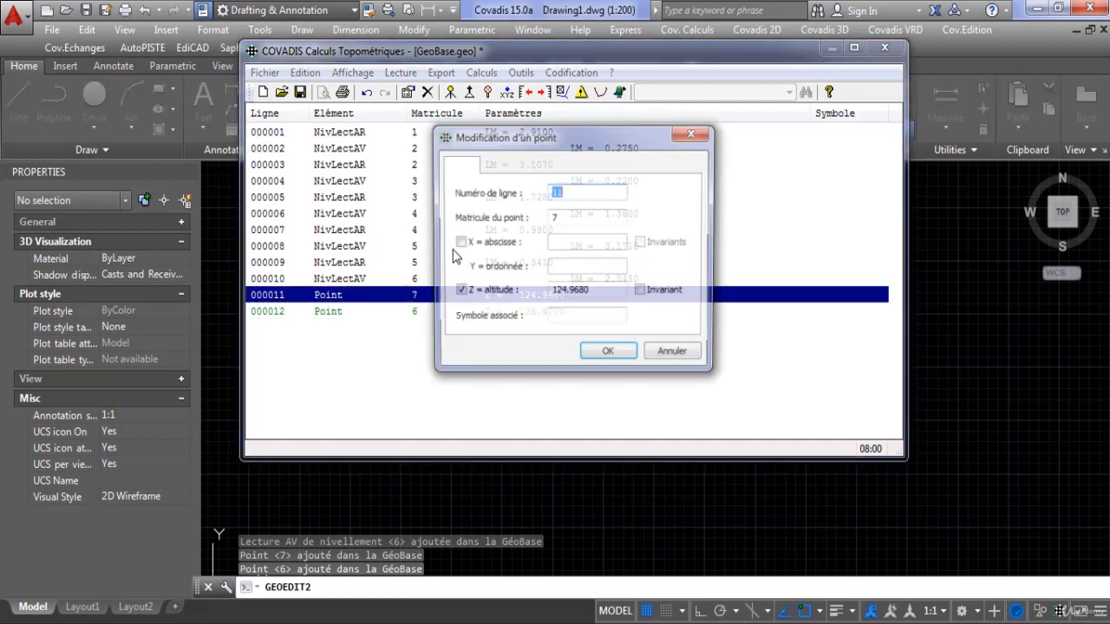
click(556, 217)
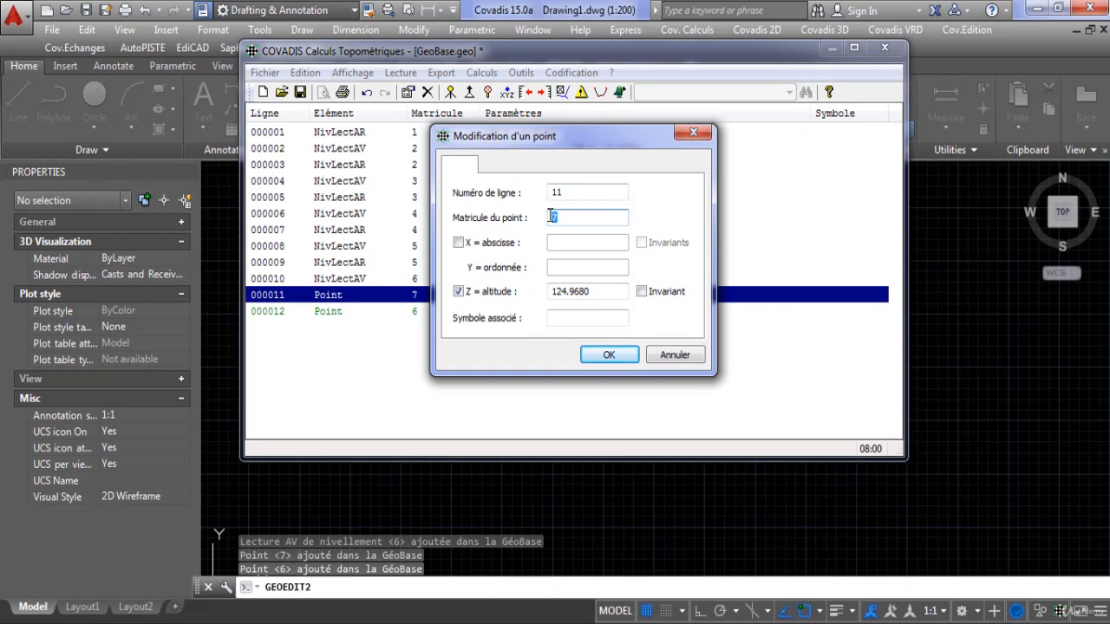
click(608, 353)
click(580, 297)
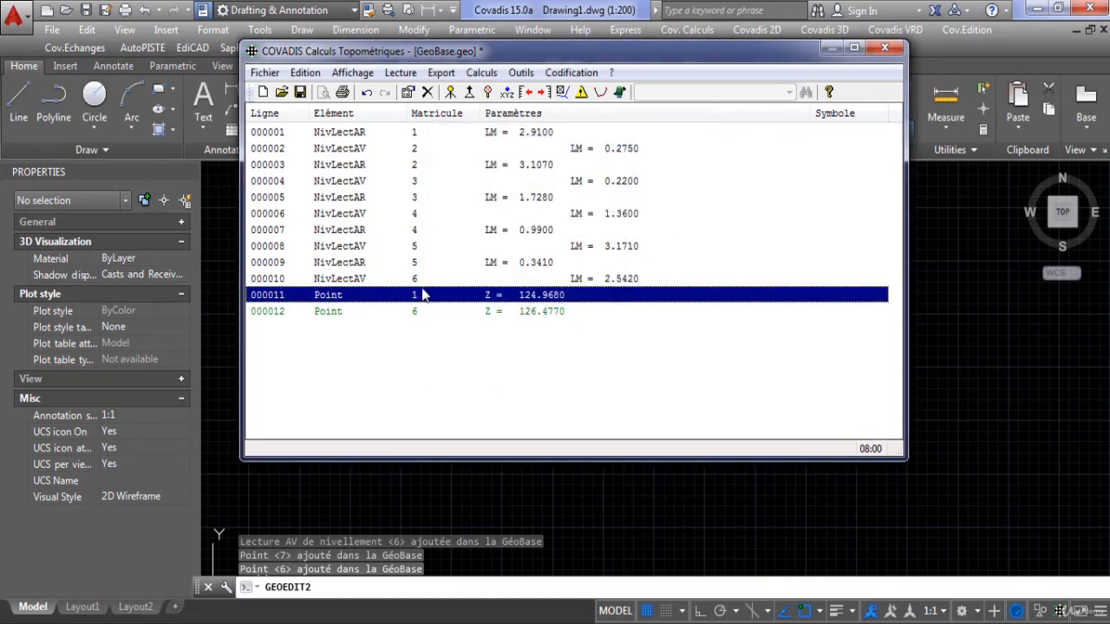
click(417, 132)
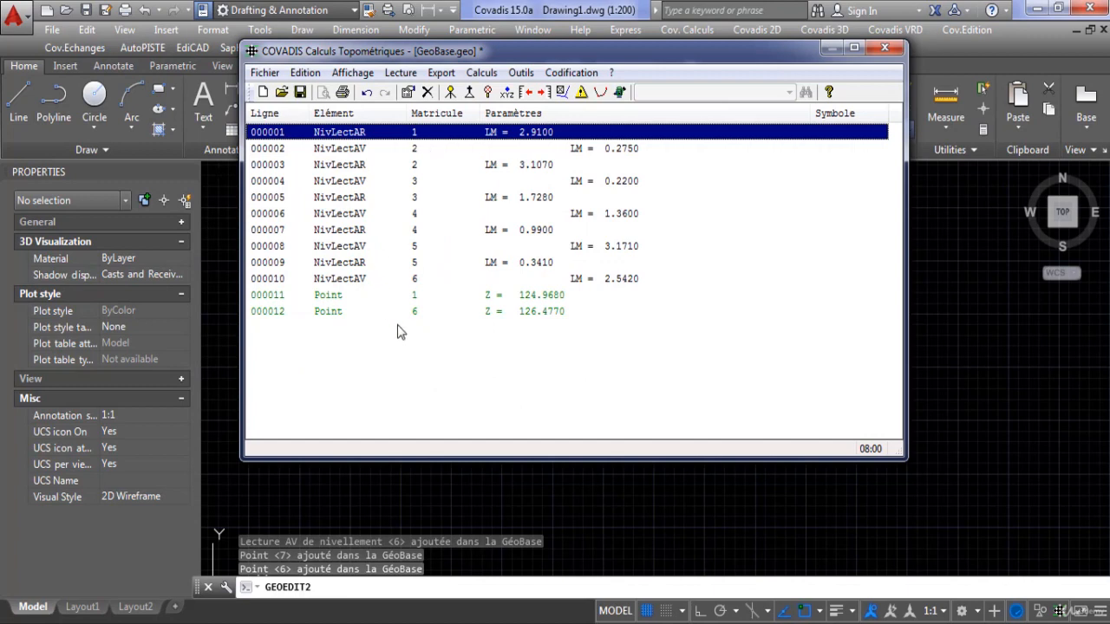
click(422, 281)
click(421, 299)
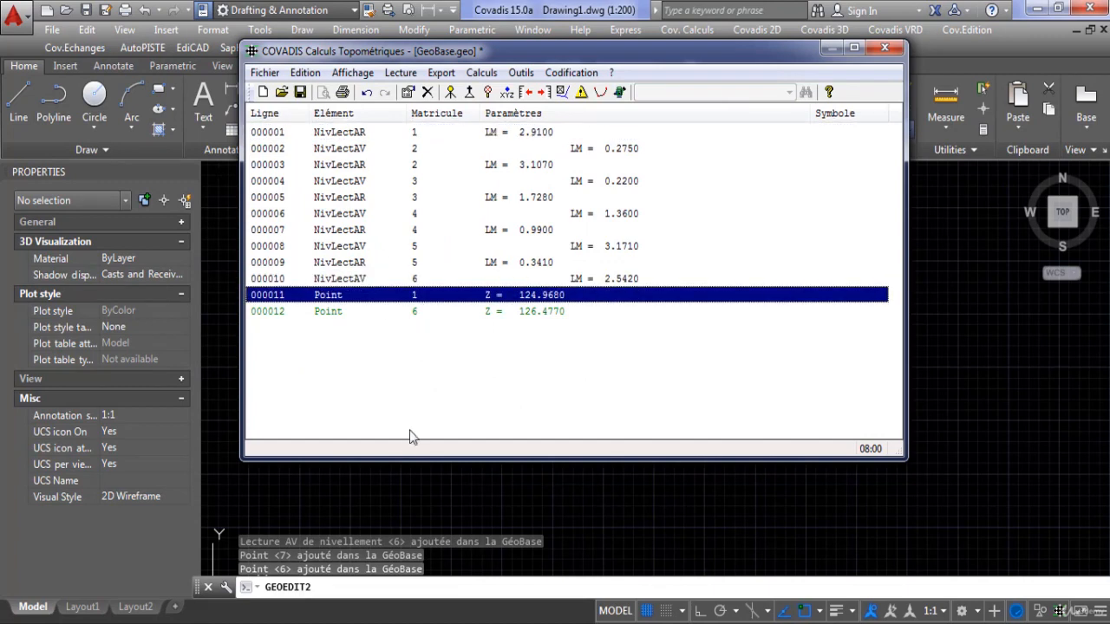
Start a simple levelling calculation with point 1 as the first point and point 6 as the last point.
click(481, 72)
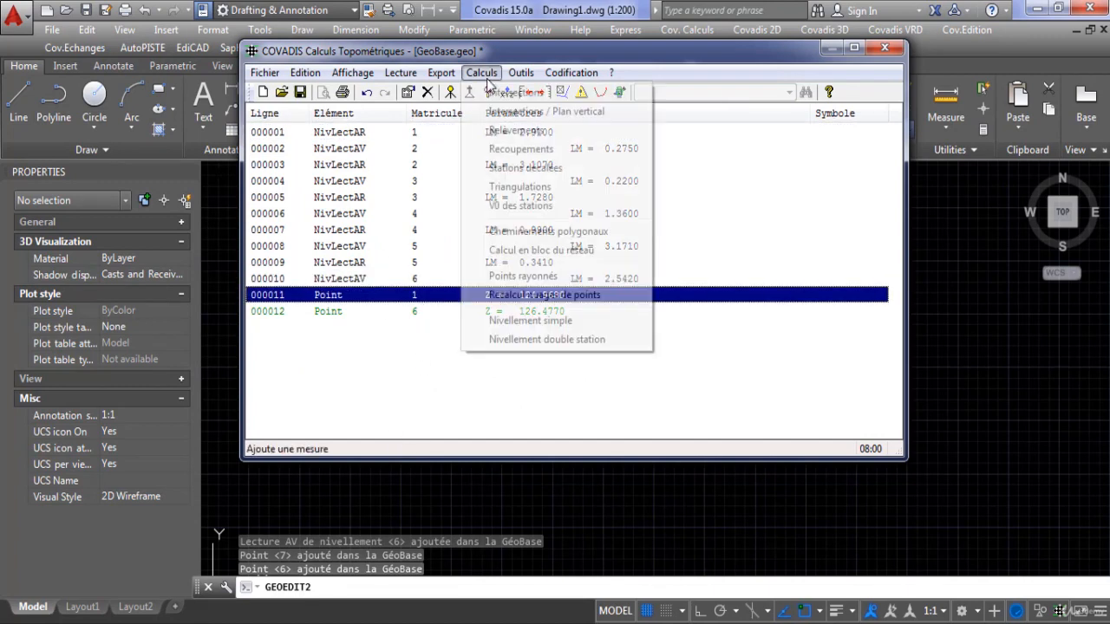
click(531, 320)
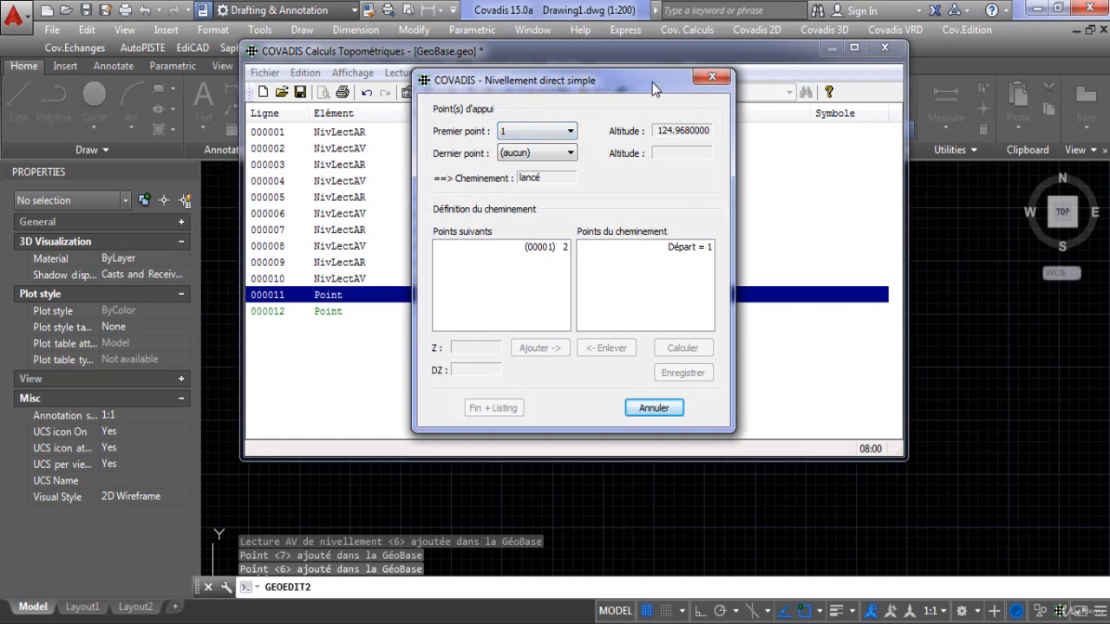
drag(652, 87, 585, 136)
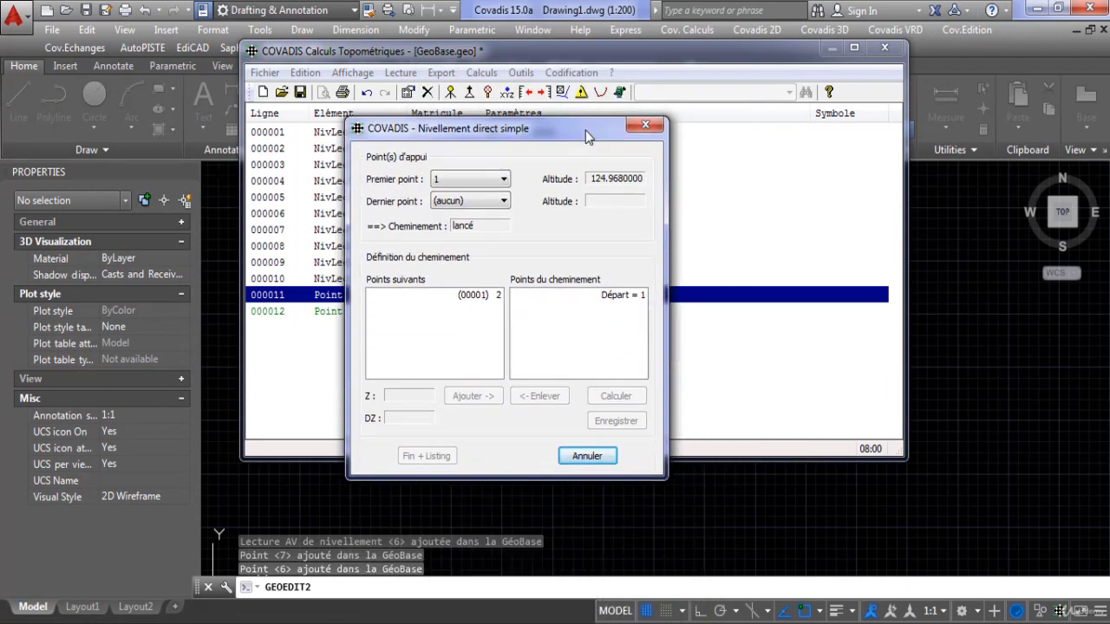
click(502, 202)
click(482, 227)
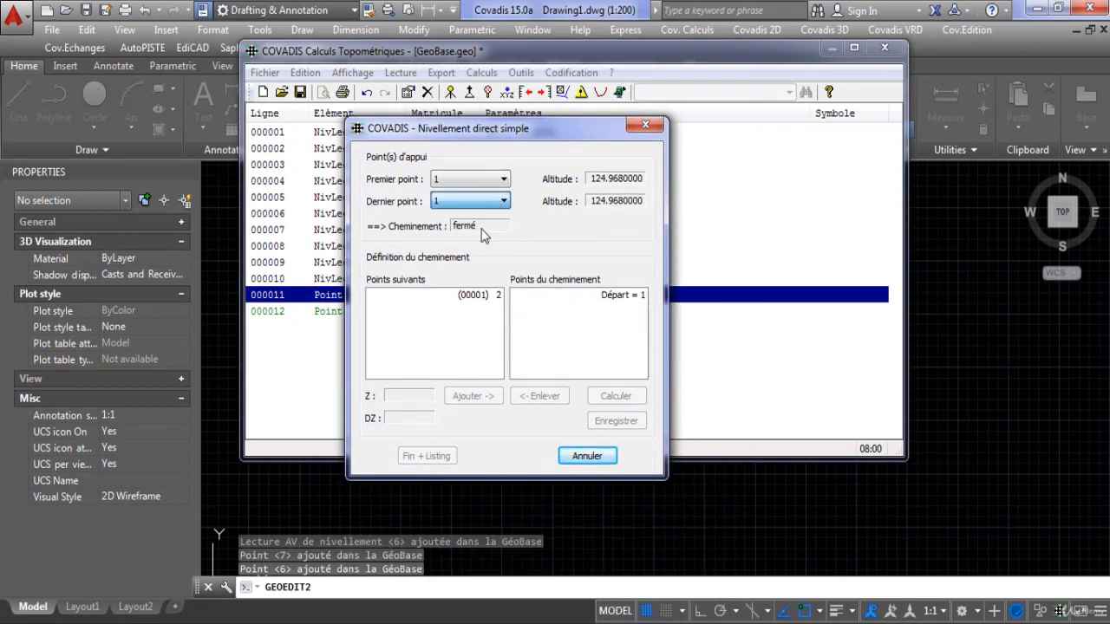
click(485, 201)
click(485, 223)
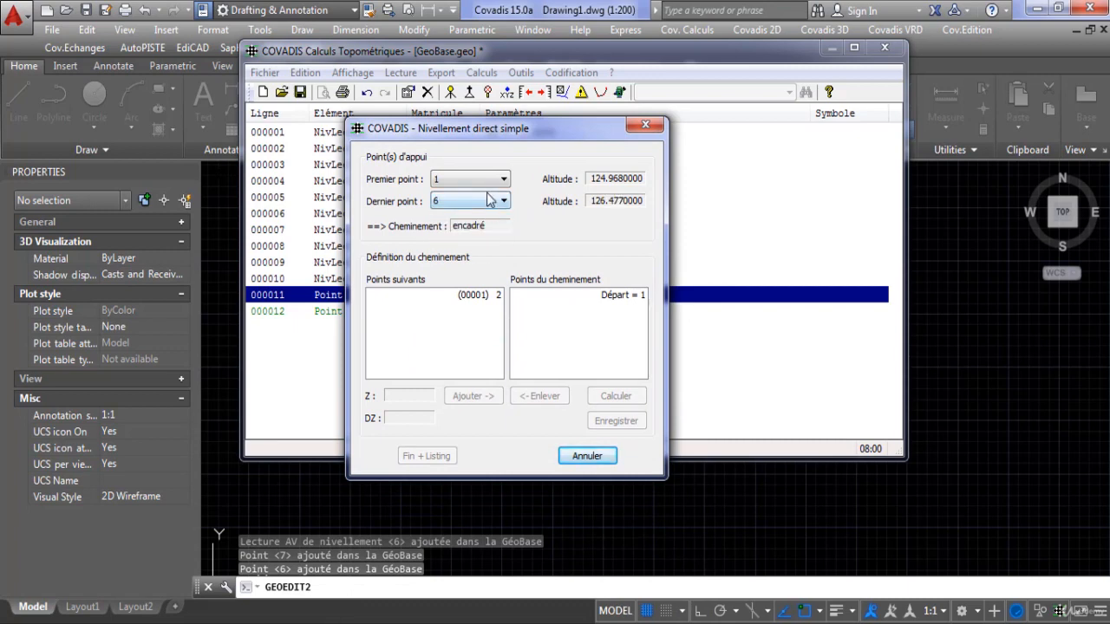
mouse_move(561, 123)
mouse_down()
mouse_move(542, 357)
mouse_move(547, 173)
mouse_move(561, 122)
mouse_up()
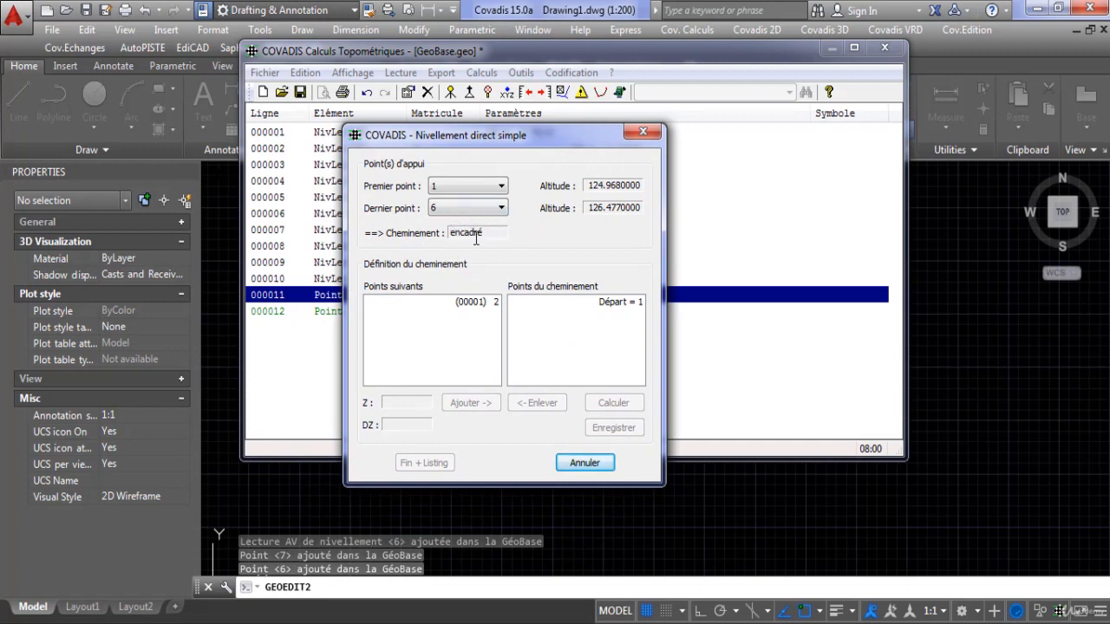
Add points 2, 3, 4, 5 and 6 in order to the levelling traverse starting at point 1.
click(472, 302)
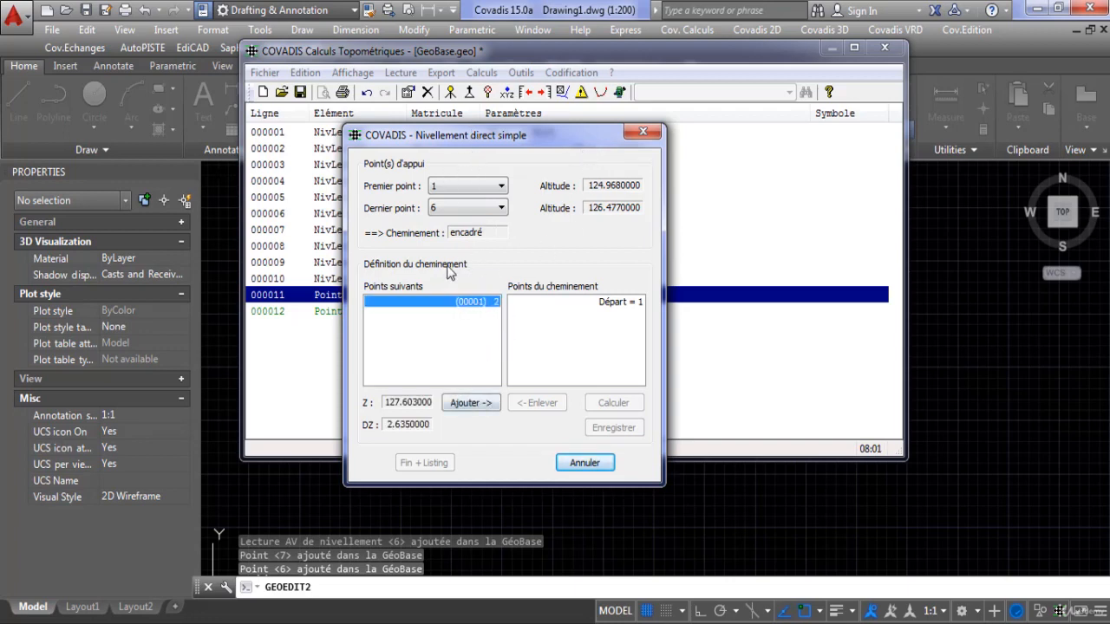
click(474, 405)
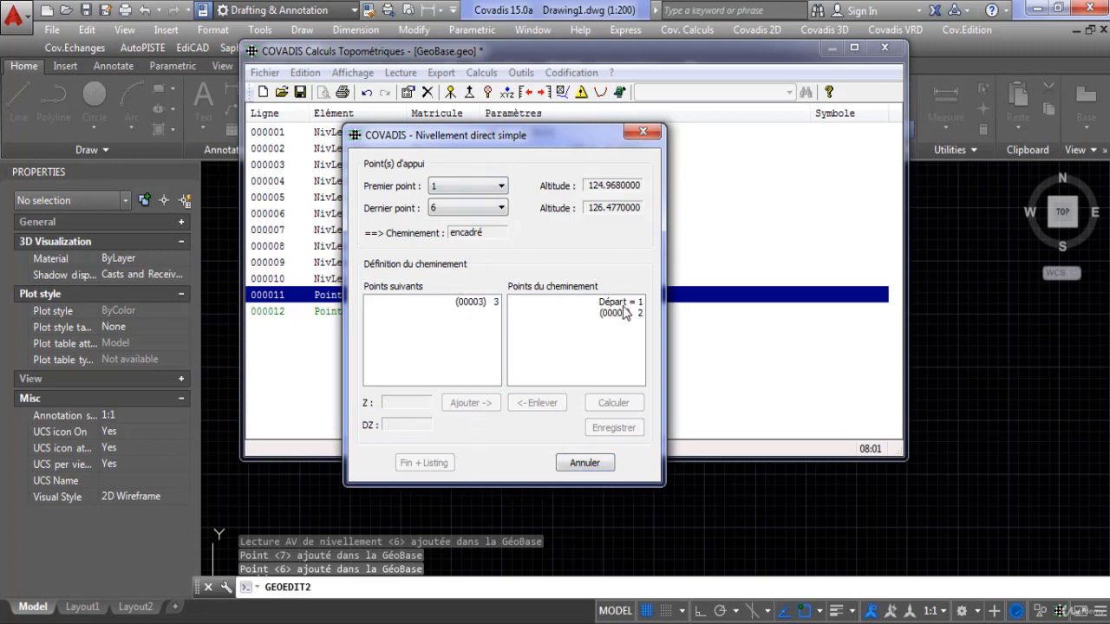
click(476, 302)
click(482, 405)
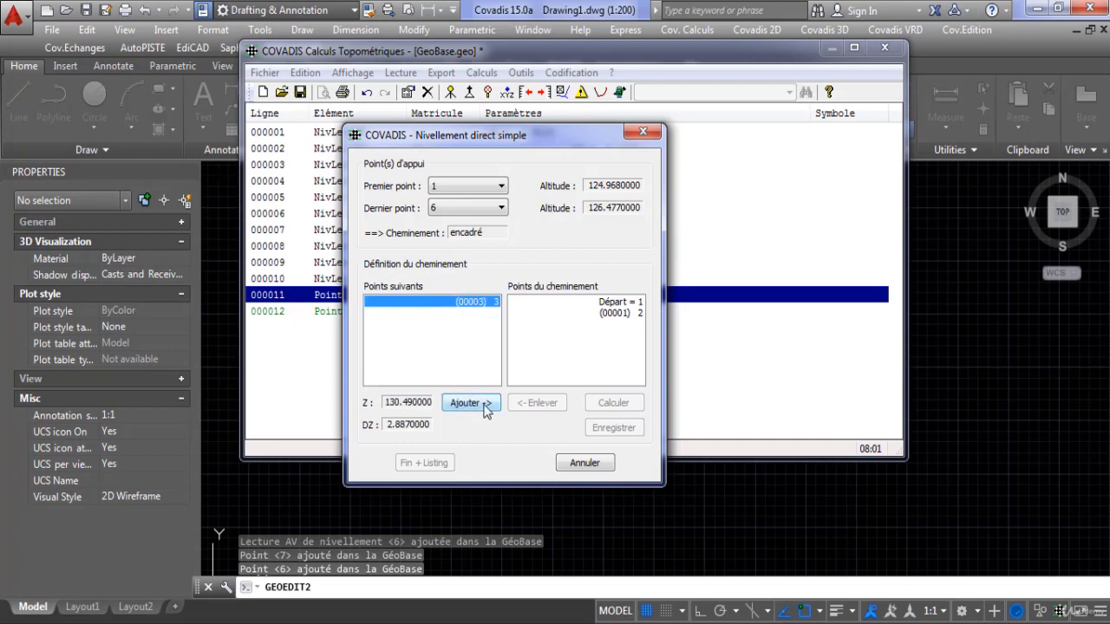
click(482, 303)
click(488, 401)
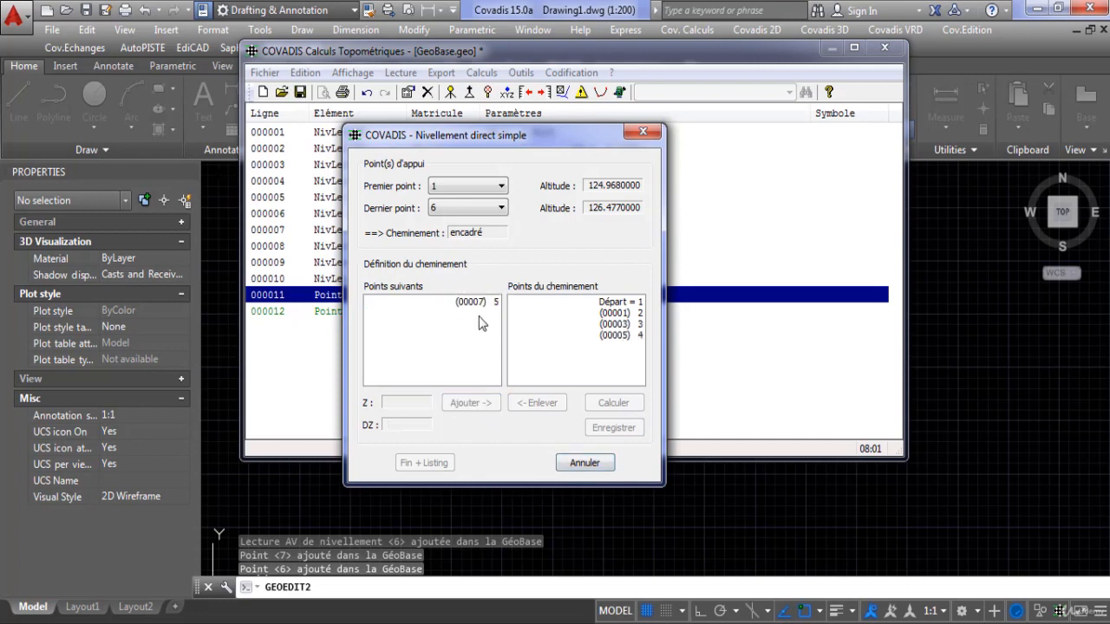
click(489, 303)
click(487, 402)
click(492, 302)
click(471, 404)
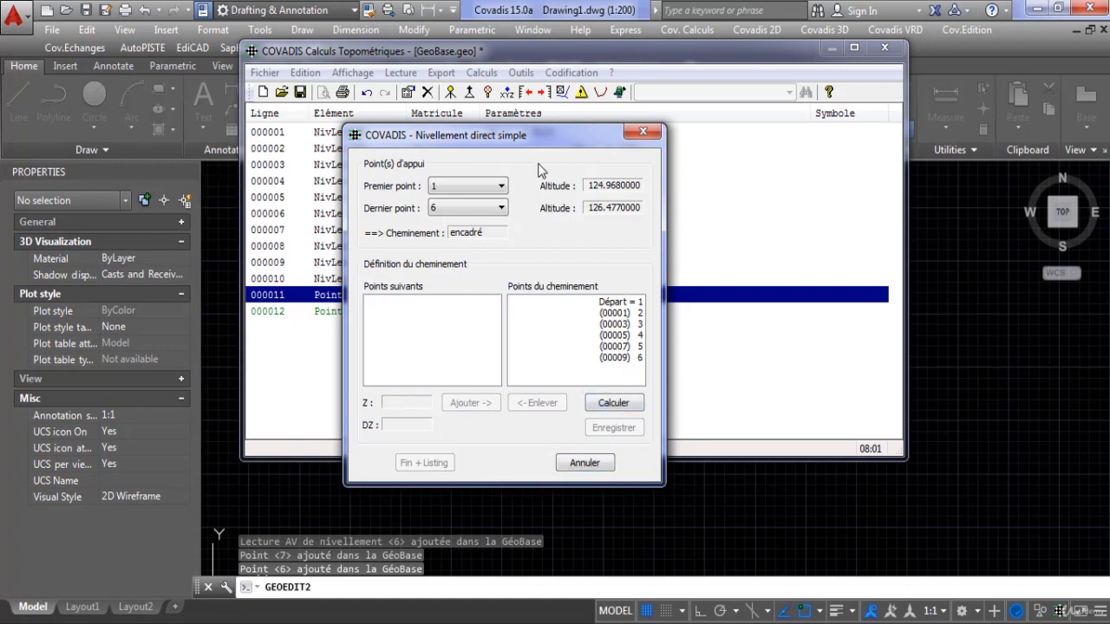
Calculate the levelling traverse from point 1 to point 6 and record its results.
drag(556, 144, 608, 154)
click(668, 412)
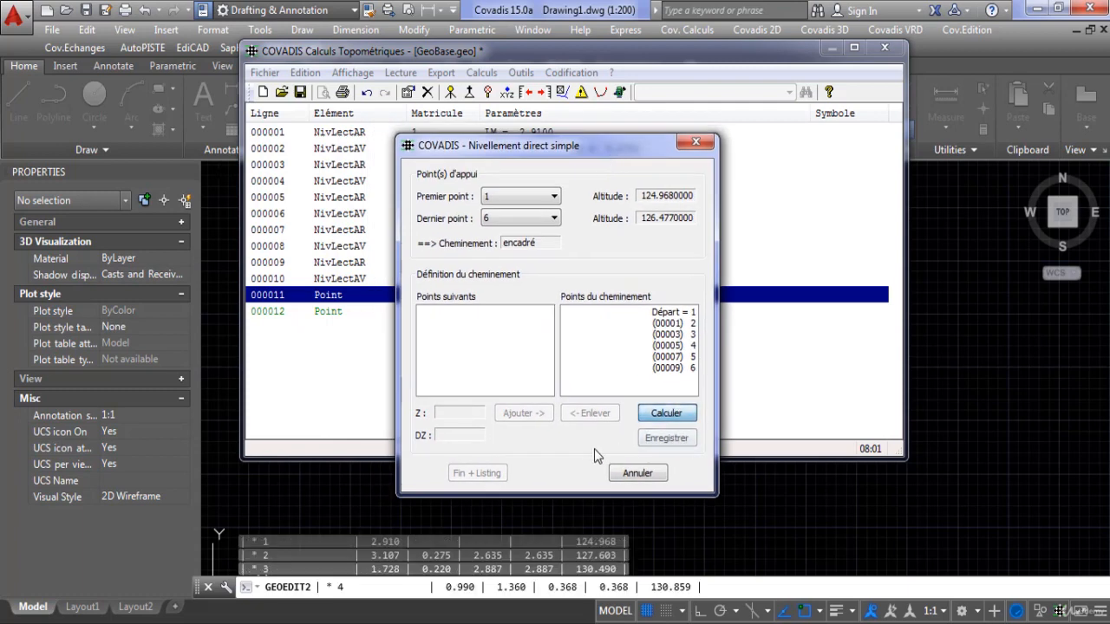
click(668, 439)
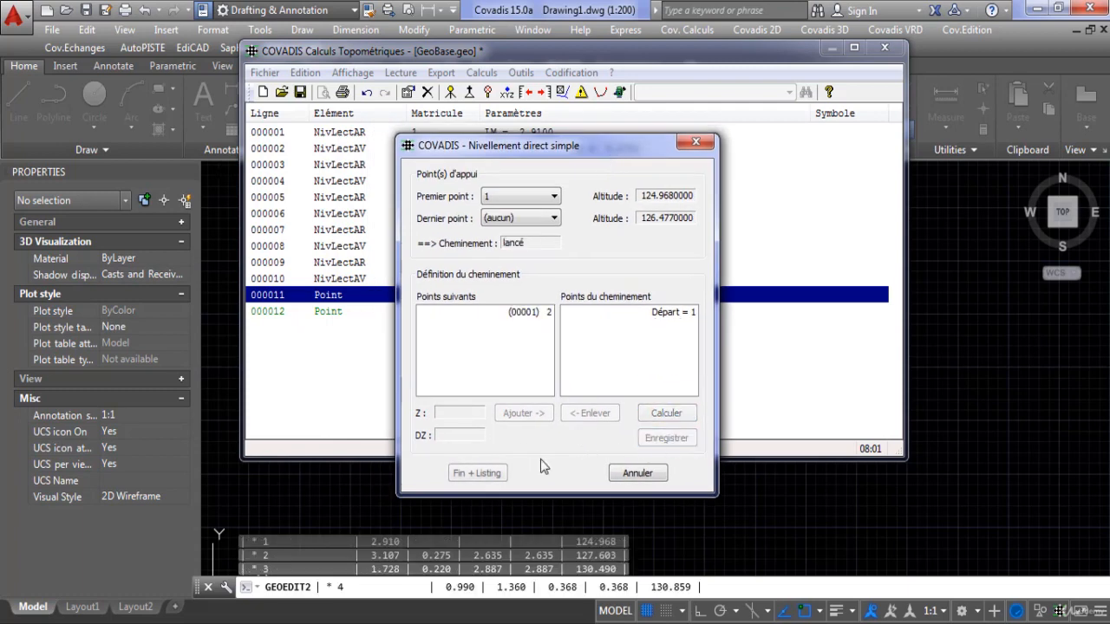
Finish the calculation and save its results in the polygo folder as a listing file named niv.
click(490, 475)
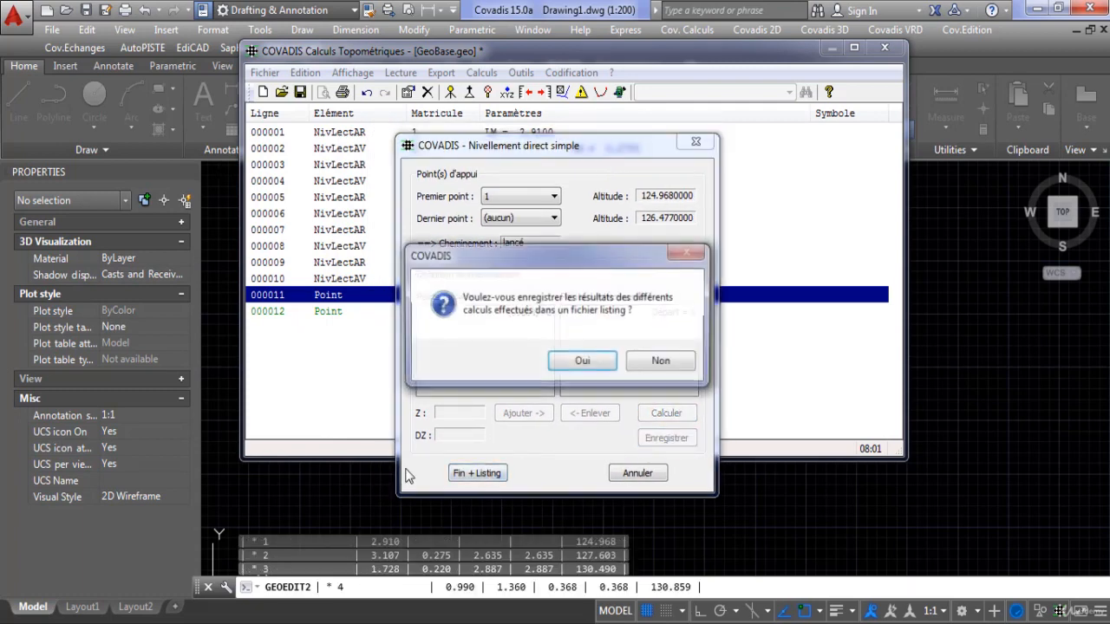
click(582, 363)
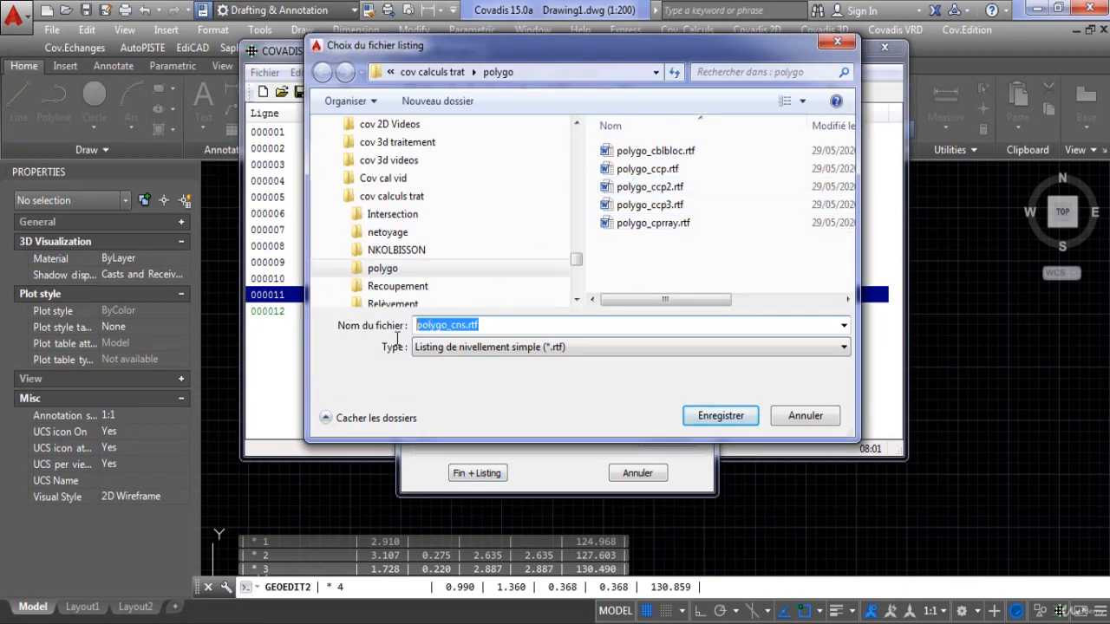
text(niv)
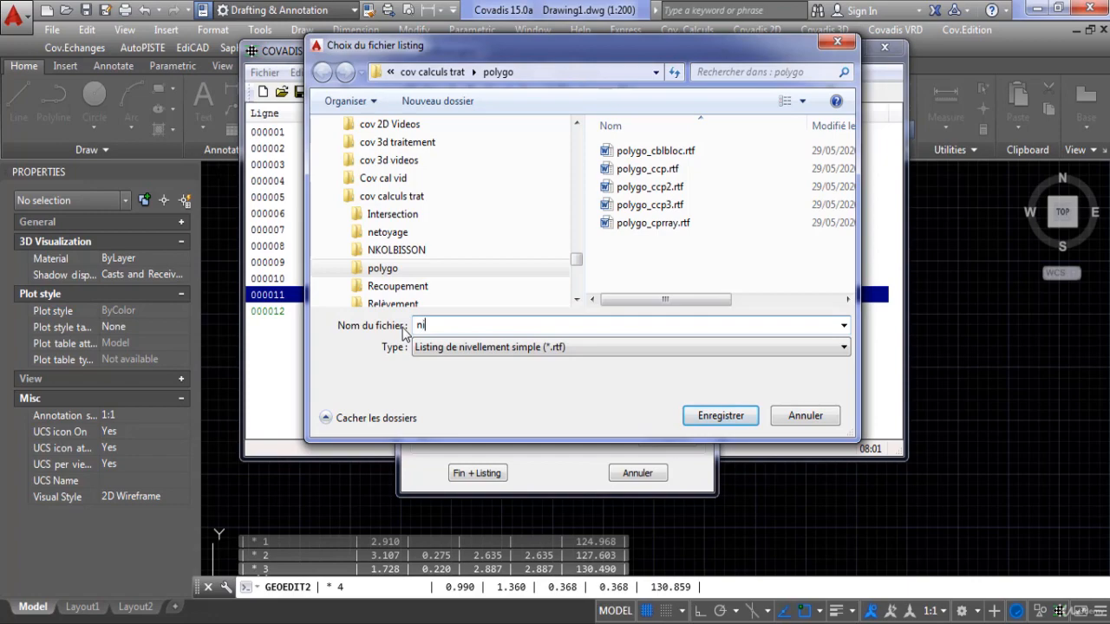
click(719, 415)
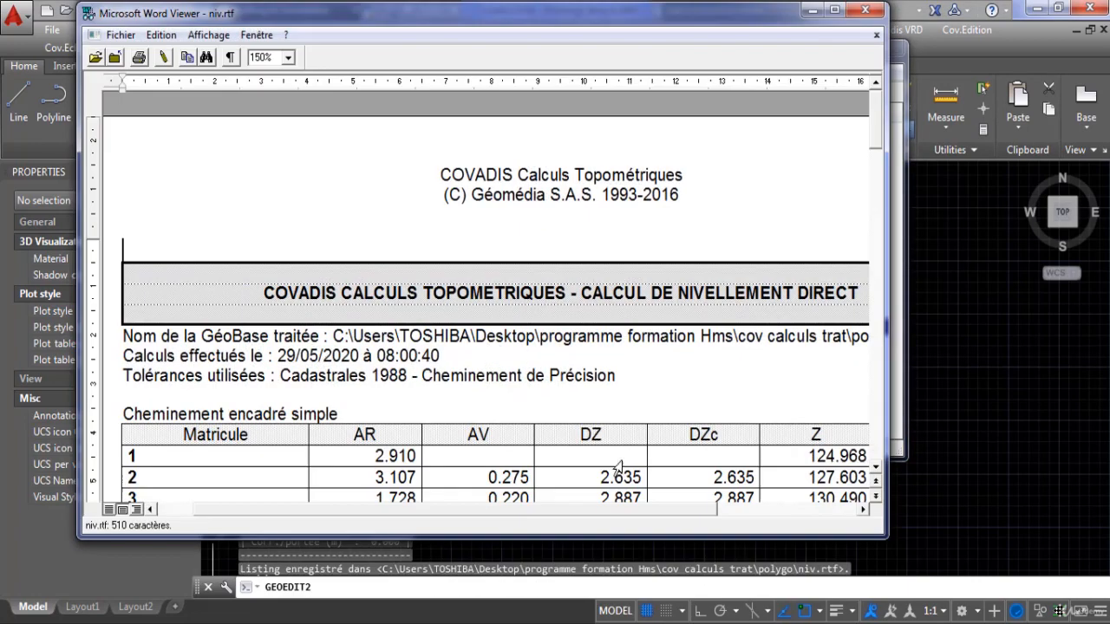
Read through the enlarged niv.rtf levelling listing, close it and check the calculated points in the GeoBase list.
click(835, 10)
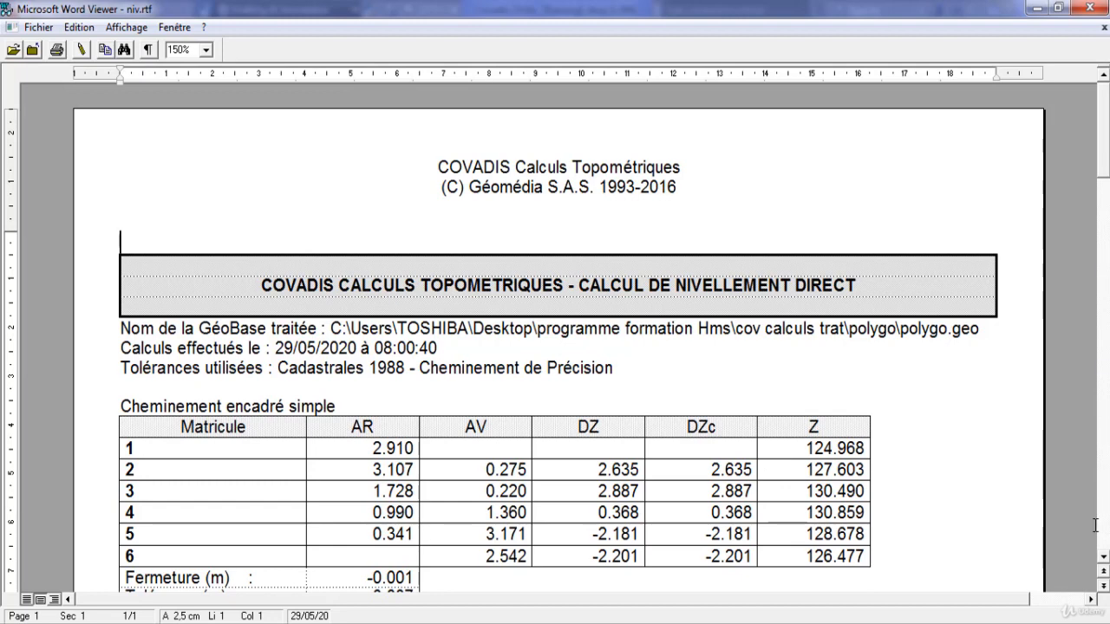
click(1104, 555)
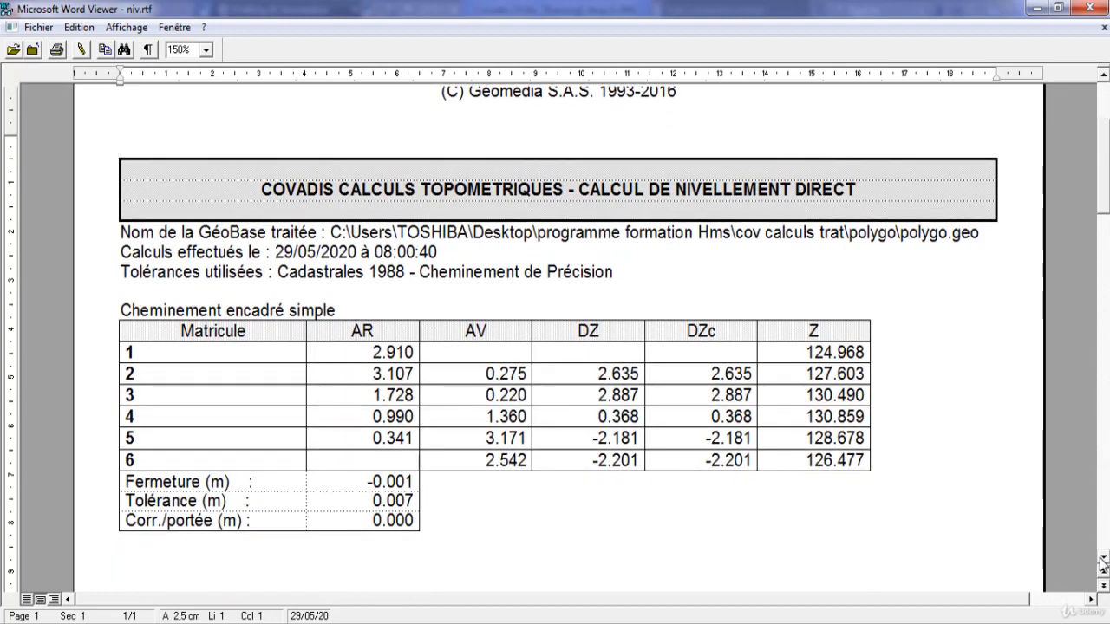
click(1102, 562)
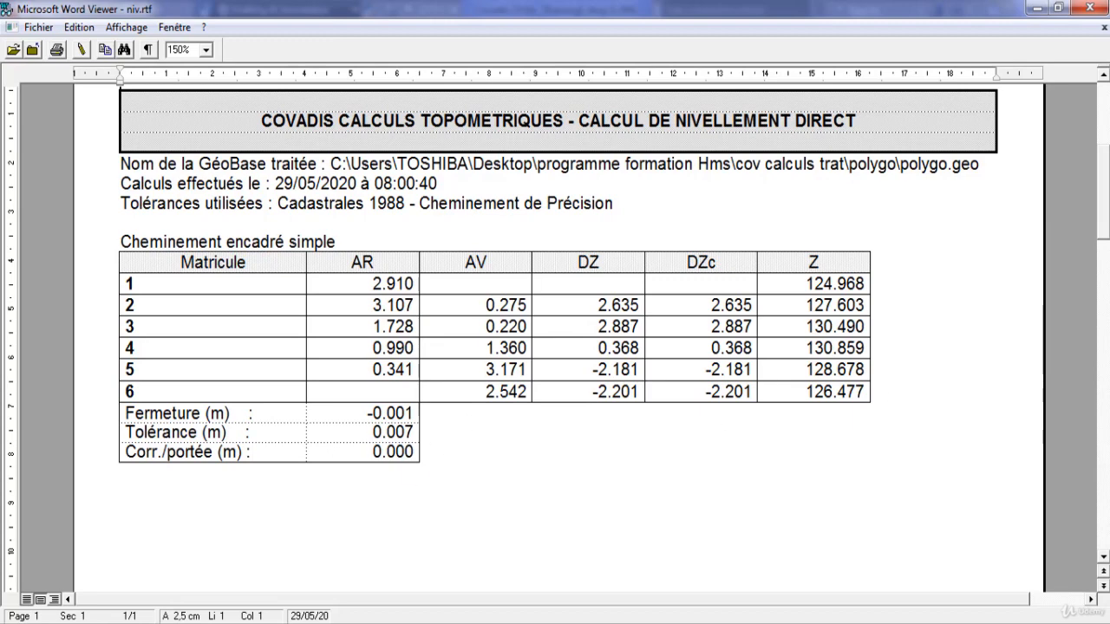
click(1104, 558)
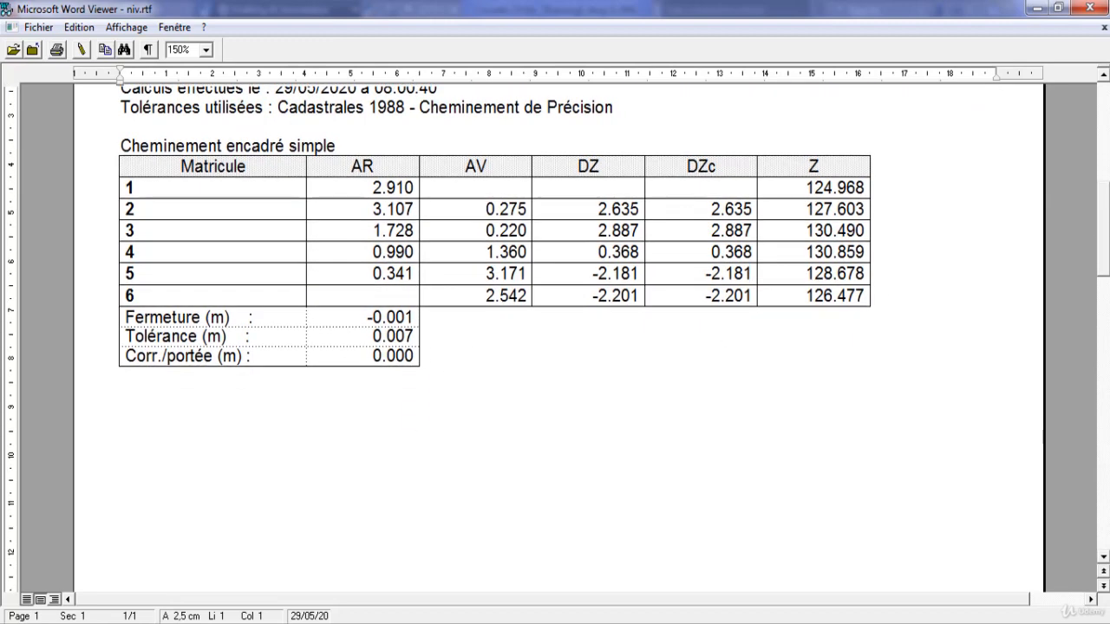
scroll(555, 330, up, 4)
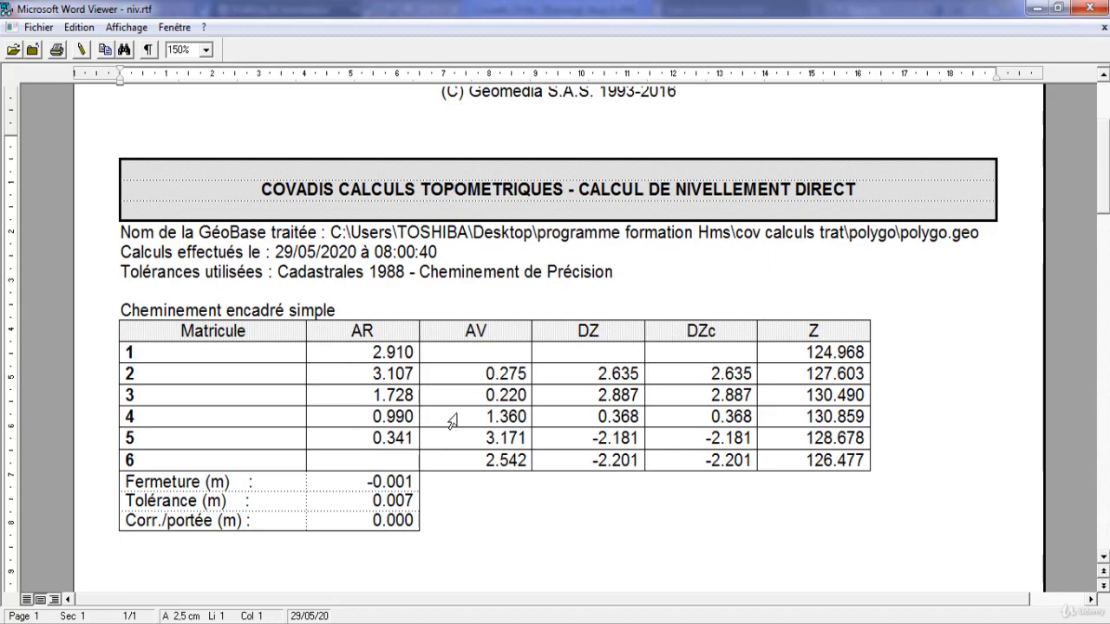
click(1089, 8)
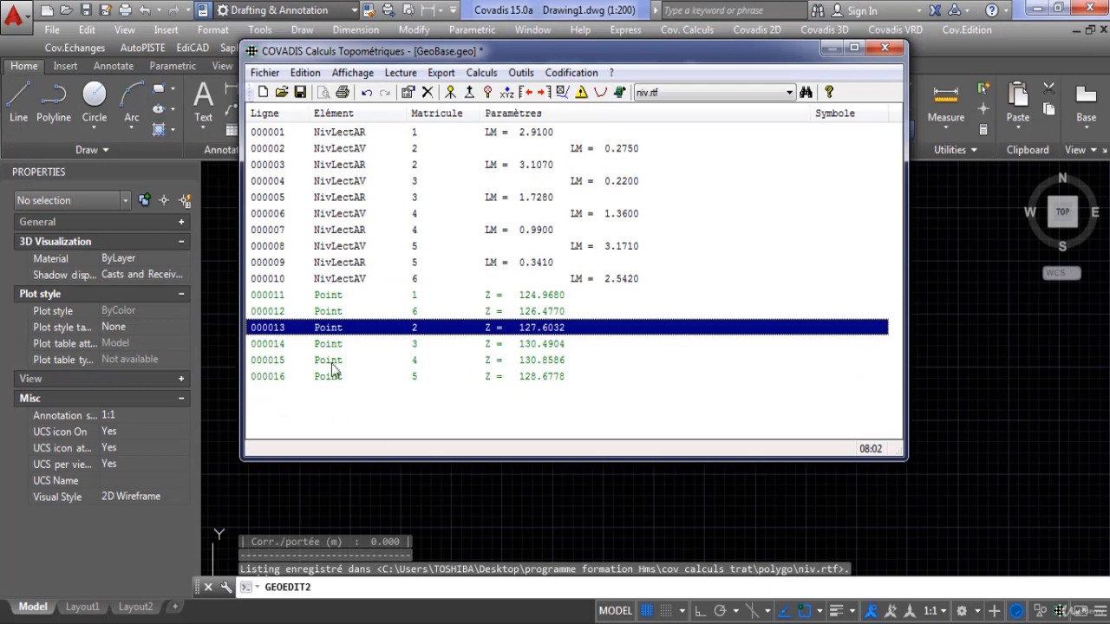
click(388, 346)
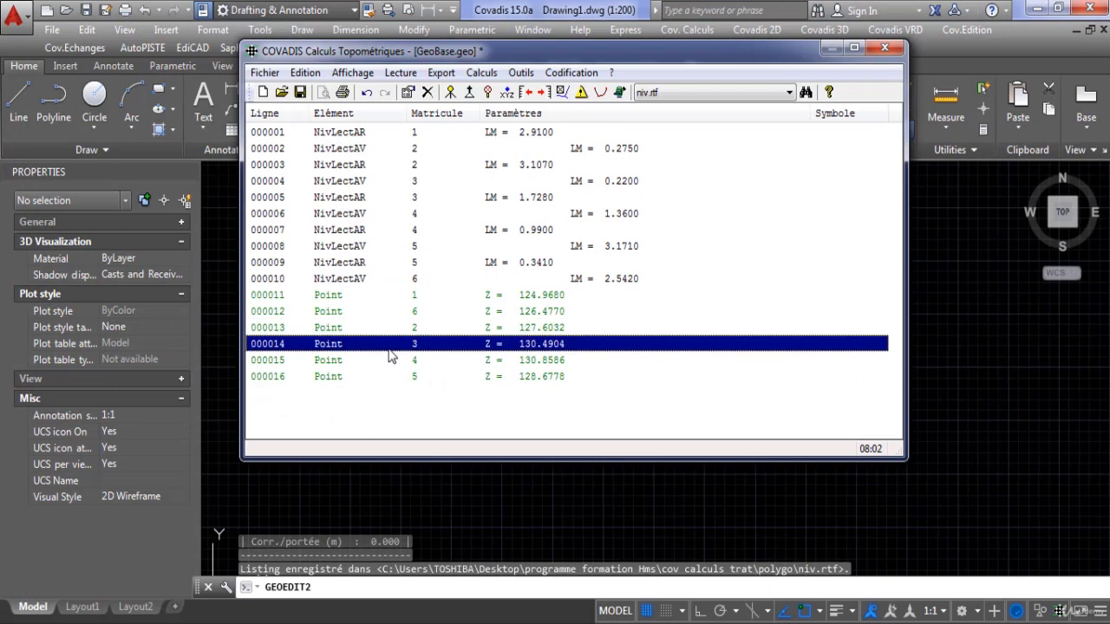
click(455, 395)
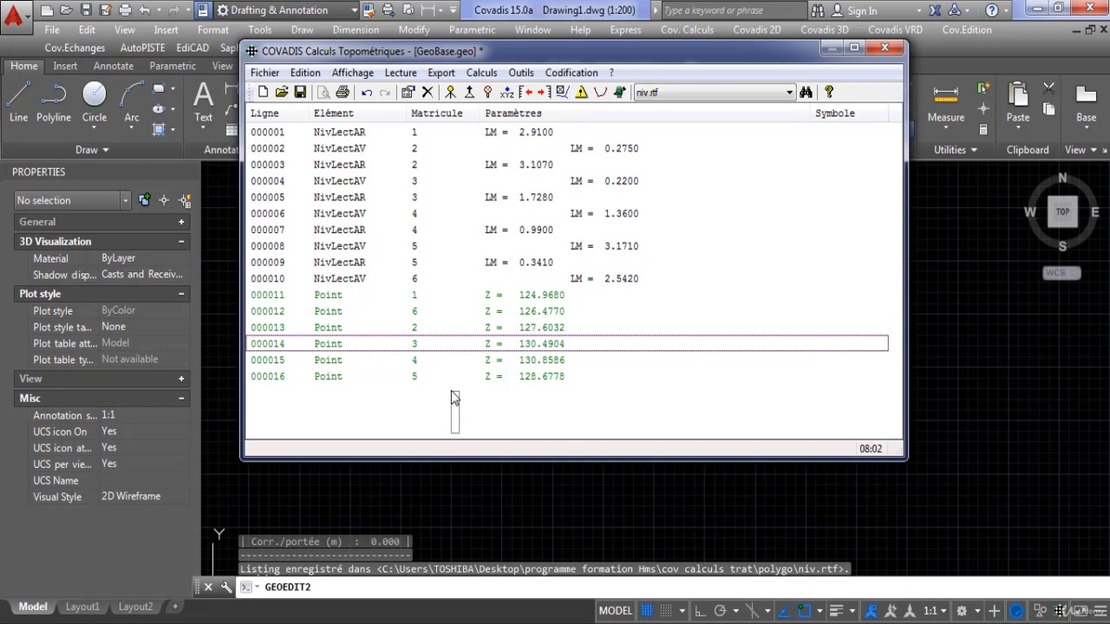
click(523, 333)
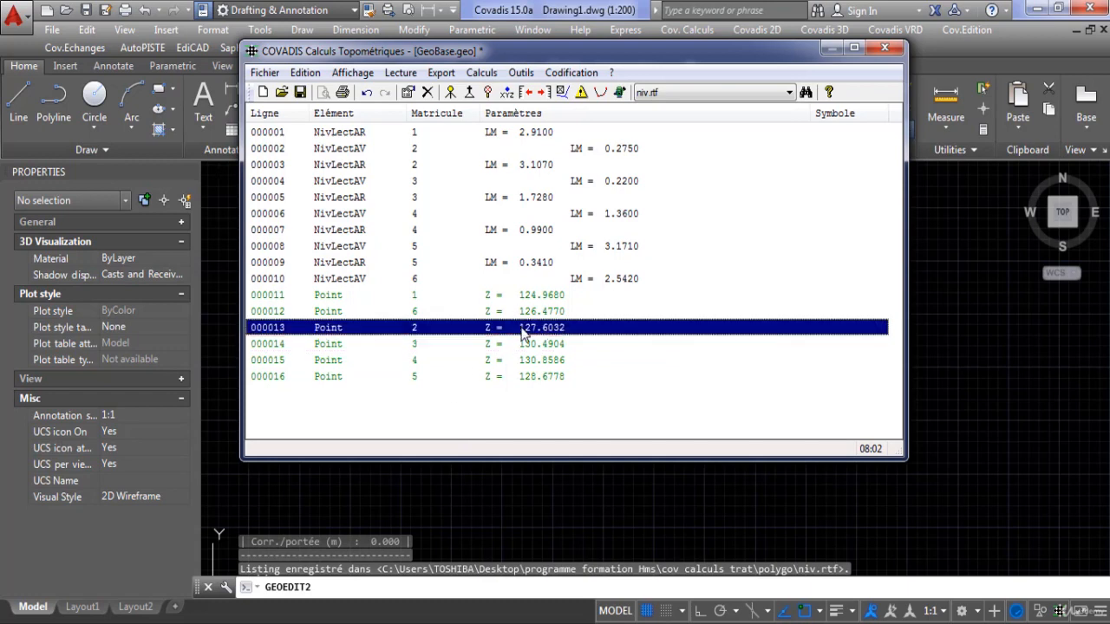
Delete points 6, 2, 3, 4 and 5 on lines 12 to 16 from the GeoBase.
click(436, 381)
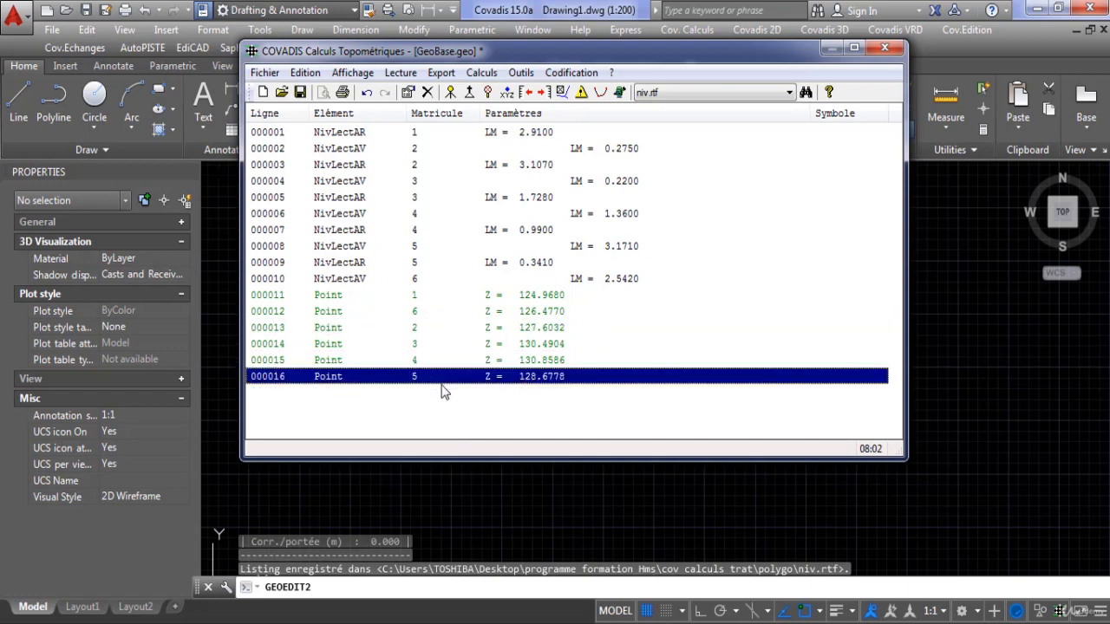
shift+click(427, 316)
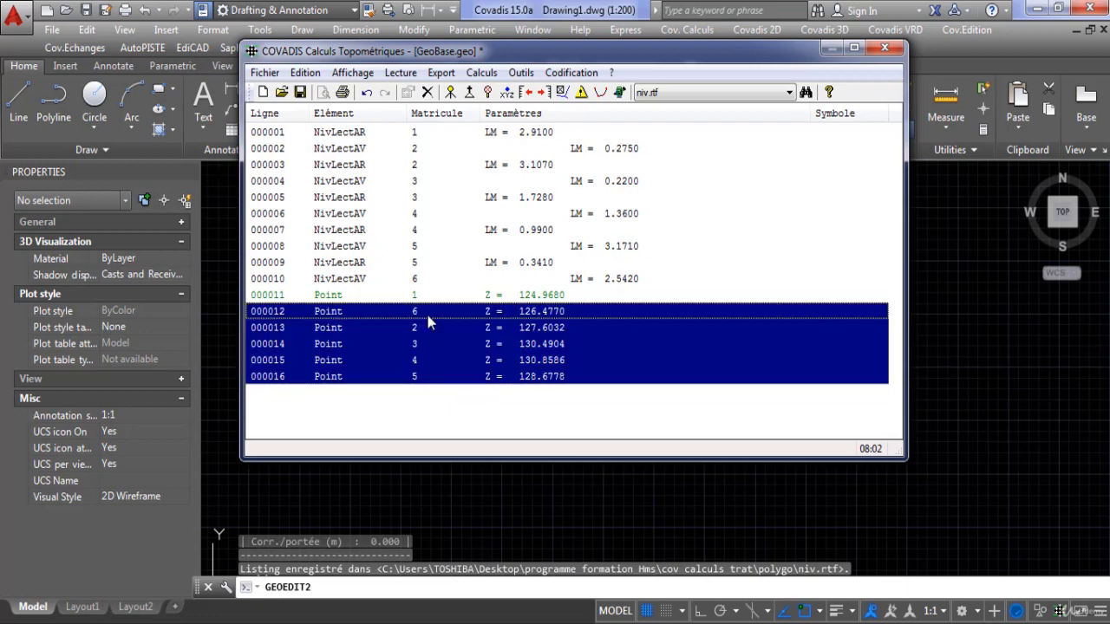
right_click(427, 316)
click(490, 345)
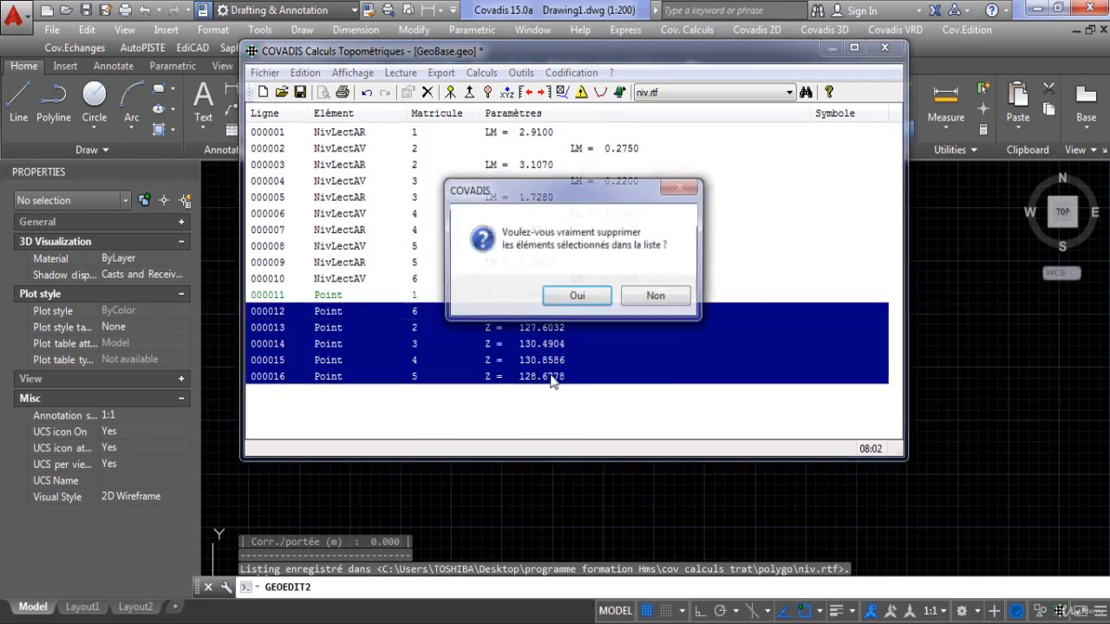
click(577, 296)
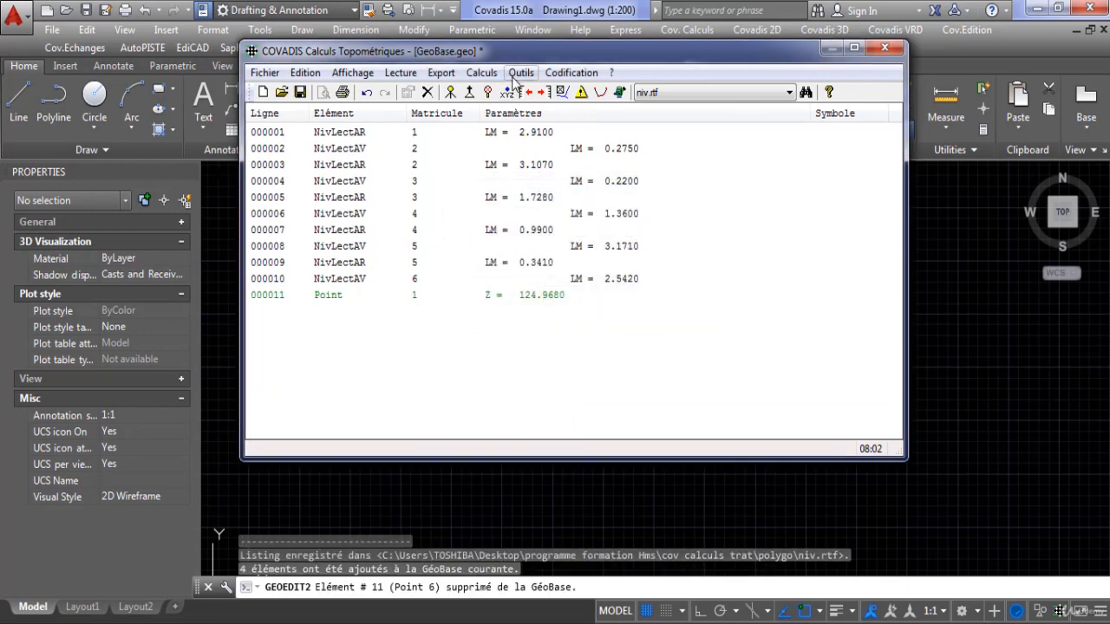
Start a simple levelling calculation from point 1 with no closing point and add points 2, 3, 4, 5 and 6 to the traverse.
click(481, 72)
click(521, 315)
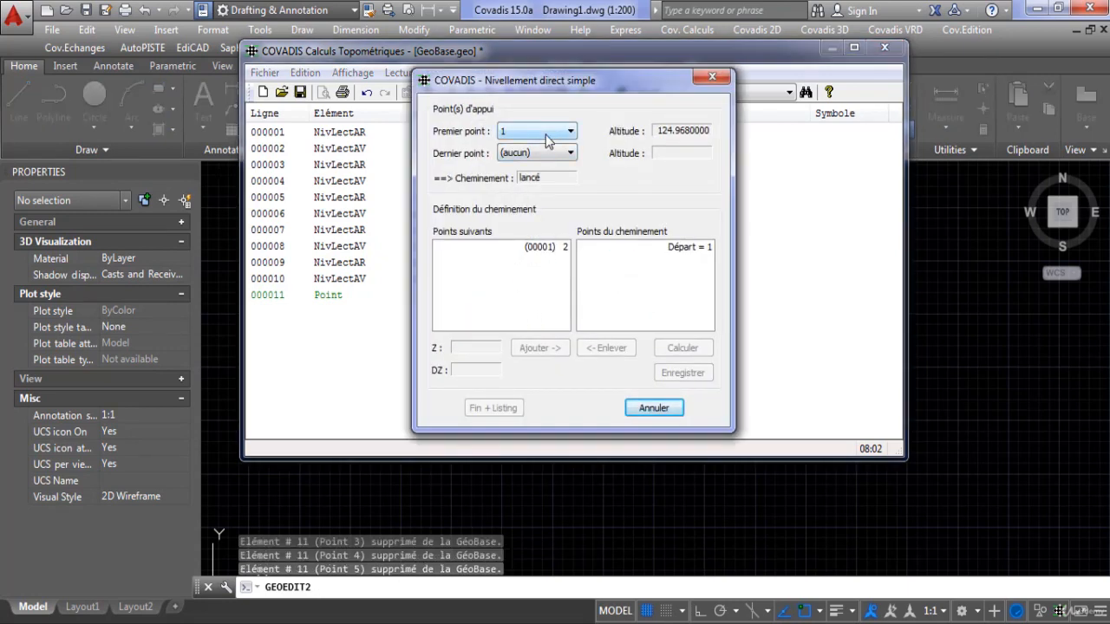
click(553, 248)
click(518, 350)
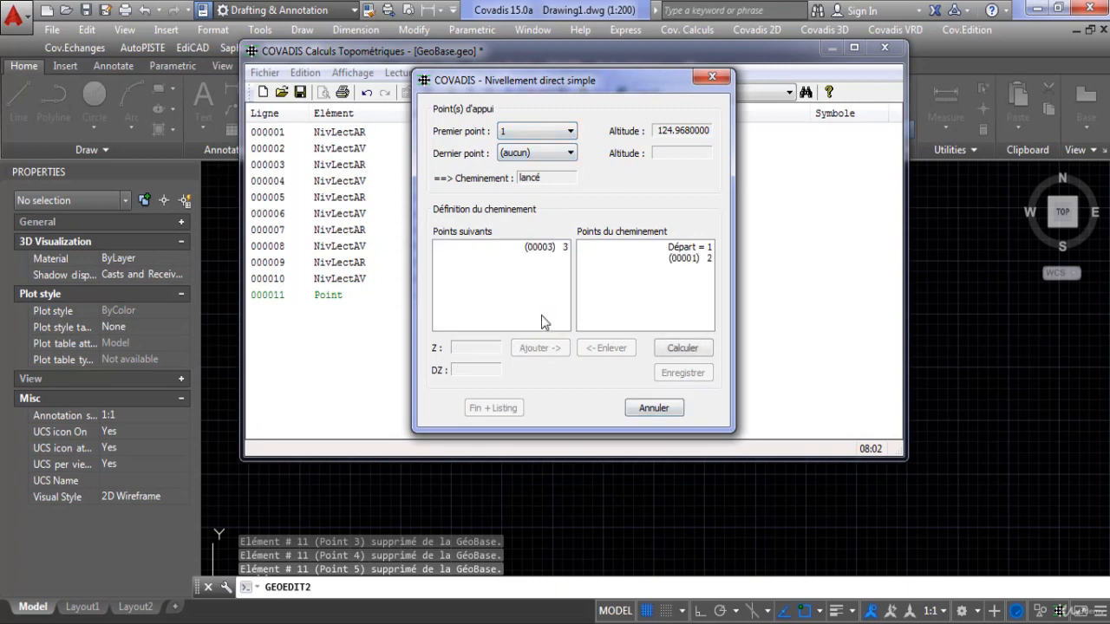
click(559, 248)
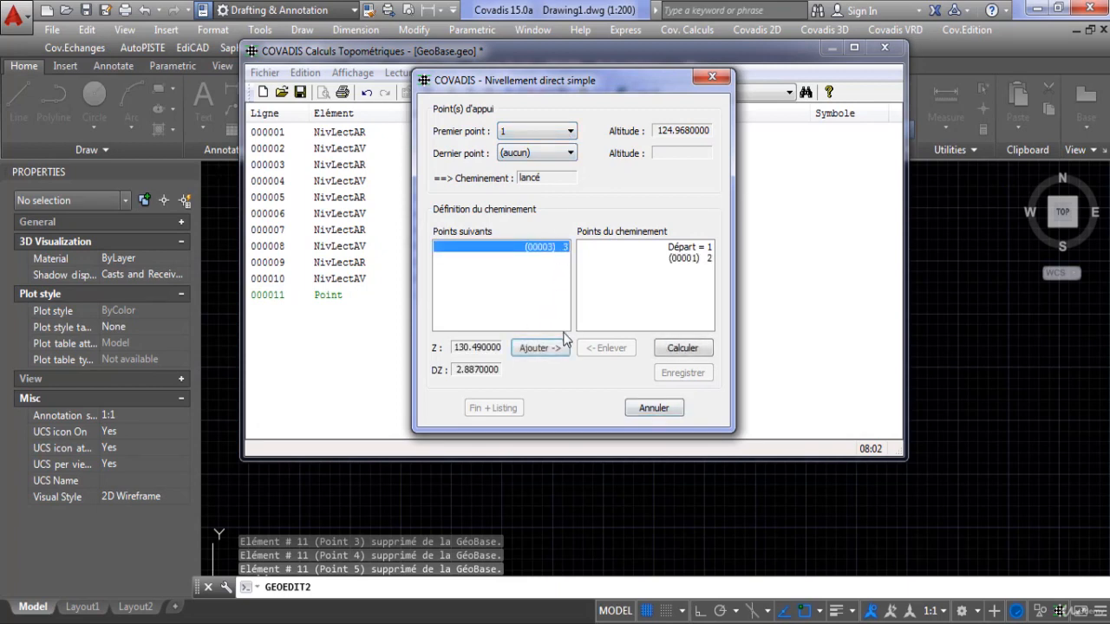
click(524, 347)
click(559, 249)
click(555, 347)
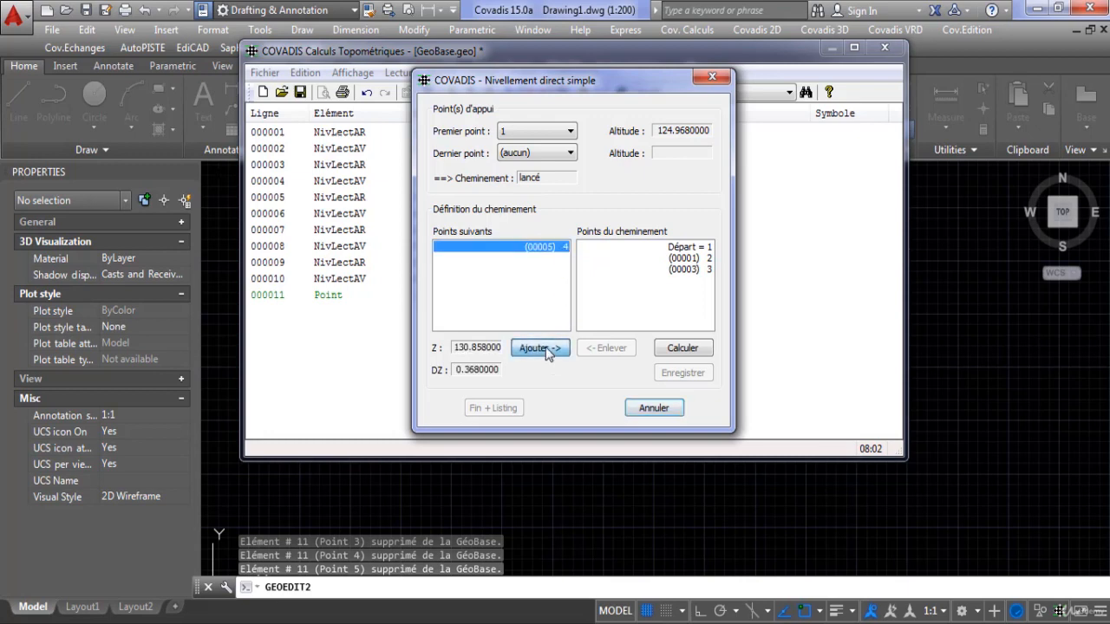
click(547, 253)
click(546, 349)
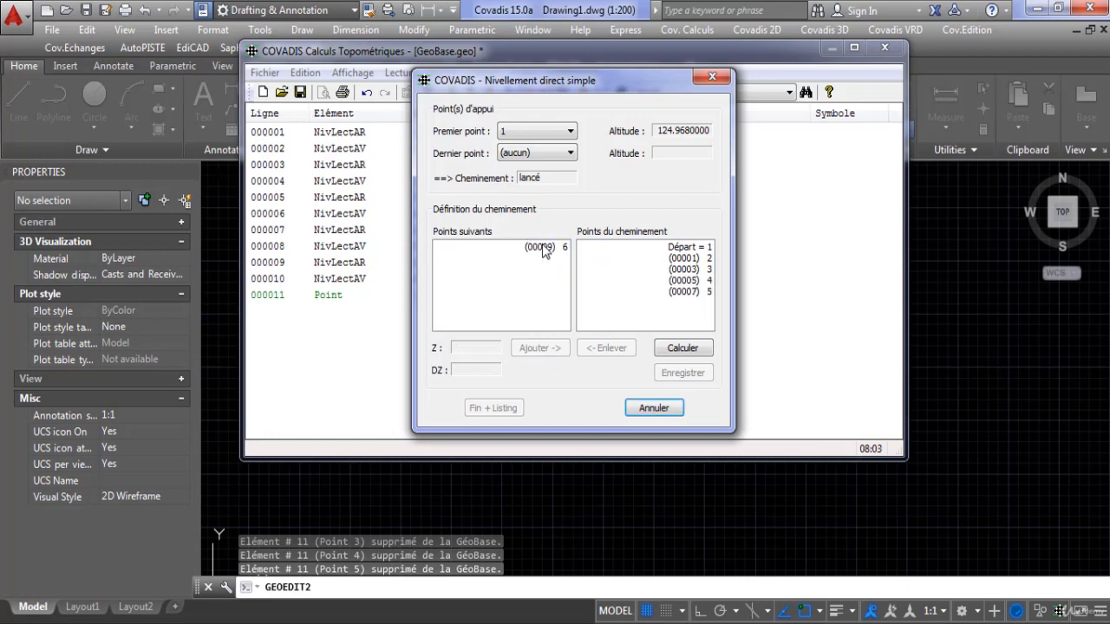
click(546, 248)
click(546, 349)
Calculate and record the open levelling traverse, and save its results in the polygo folder as a listing file named niv2.
click(683, 356)
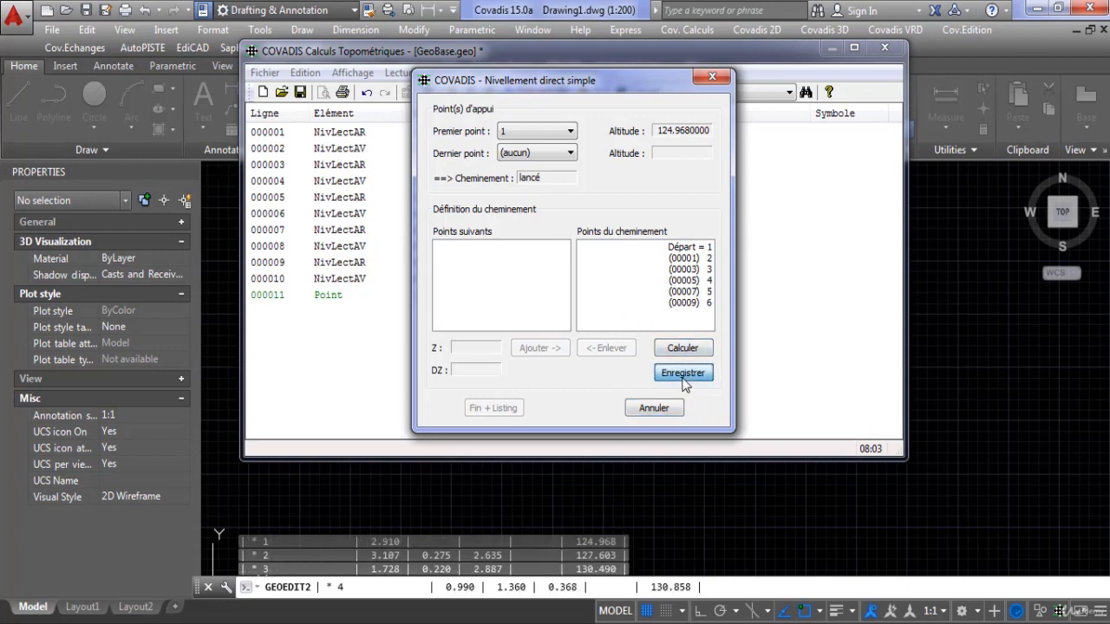
click(683, 374)
click(492, 408)
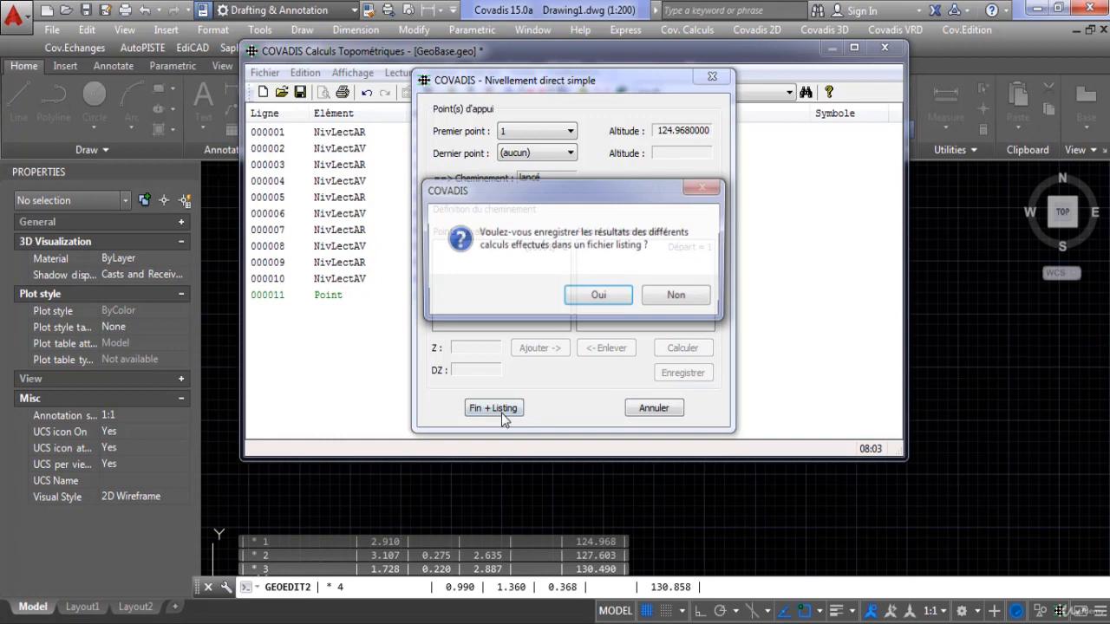
click(609, 294)
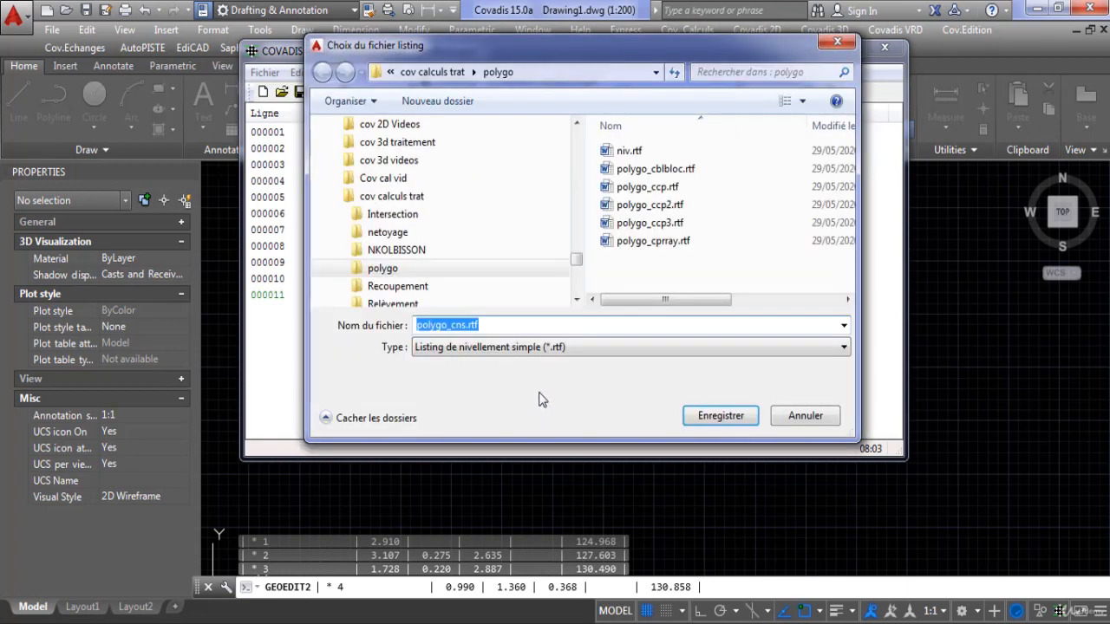
text(n)
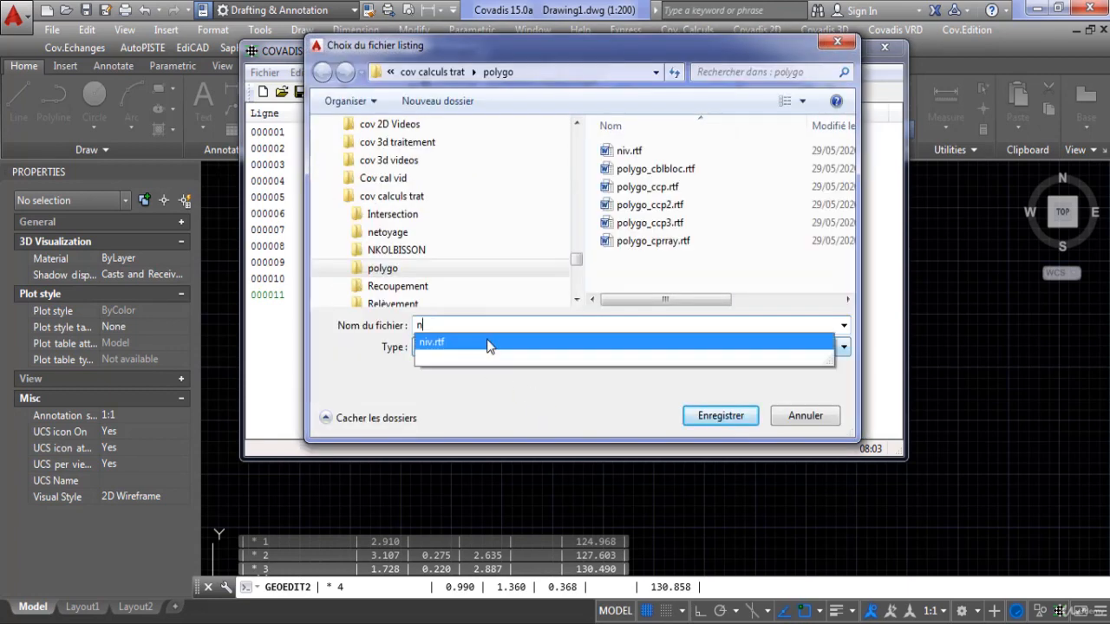
text(iv2)
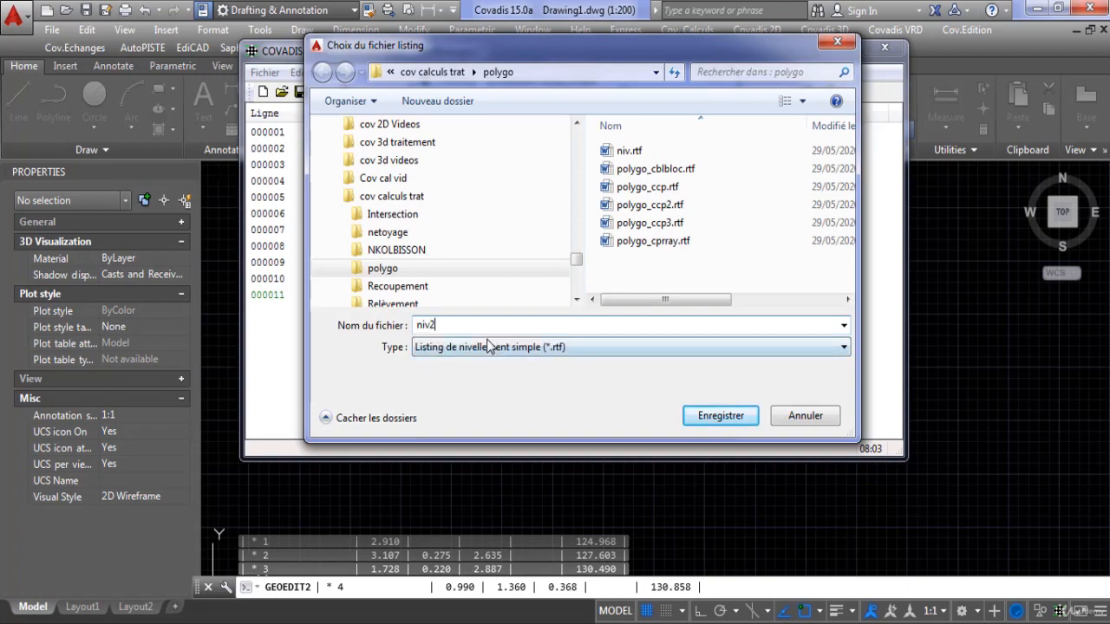
click(719, 416)
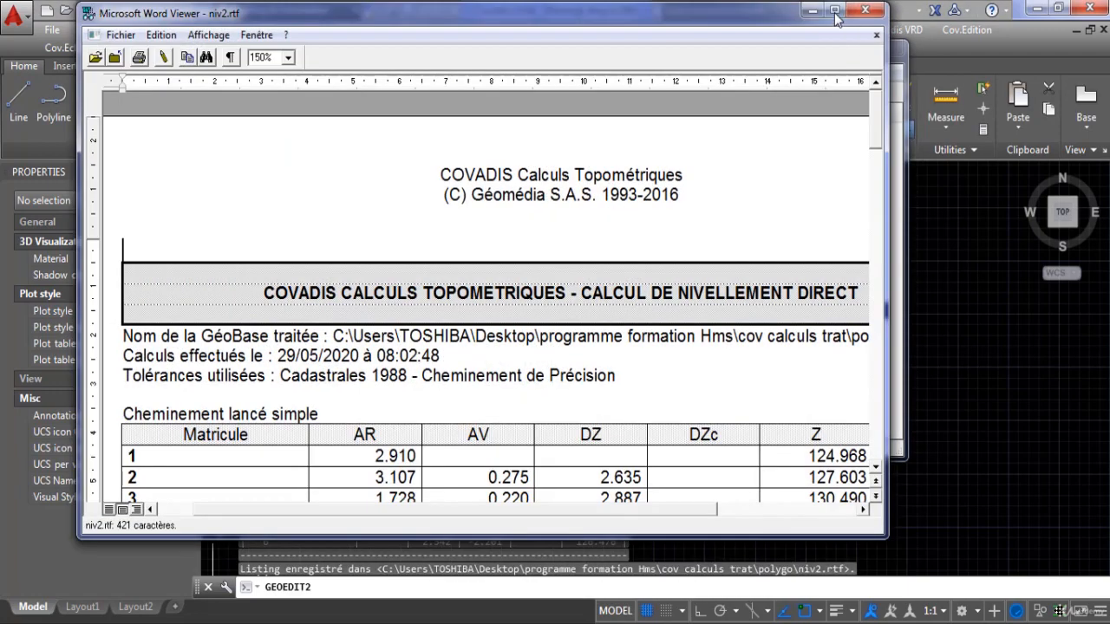
Read through the enlarged niv2.rtf listing of the open levelling traverse and close it.
click(834, 11)
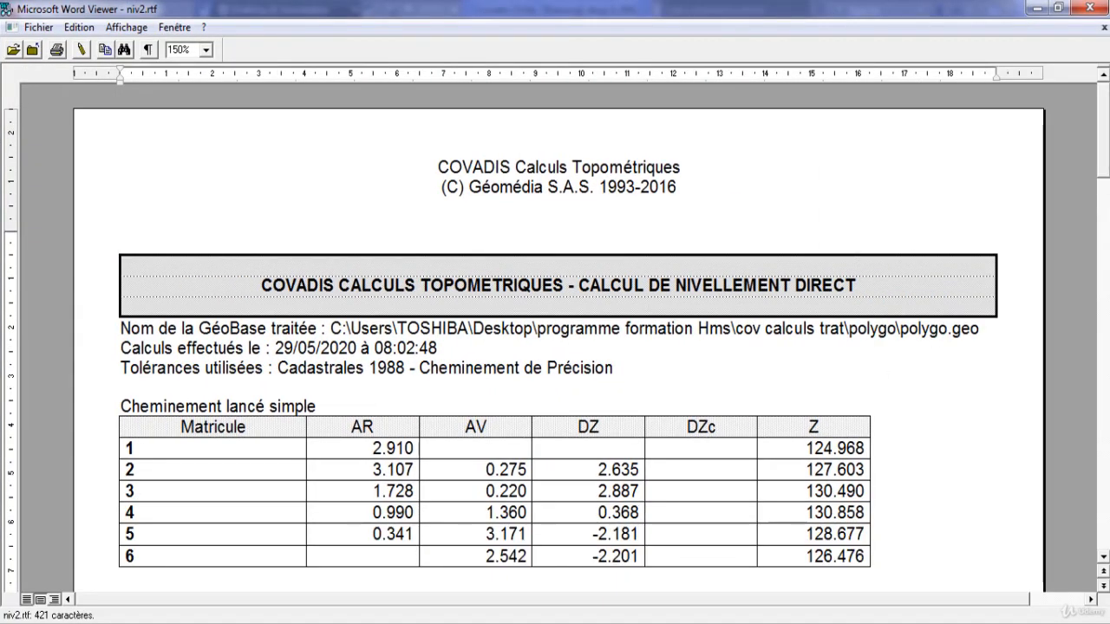
mouse_move(1104, 164)
mouse_down()
mouse_move(1095, 220)
mouse_move(1099, 166)
mouse_up()
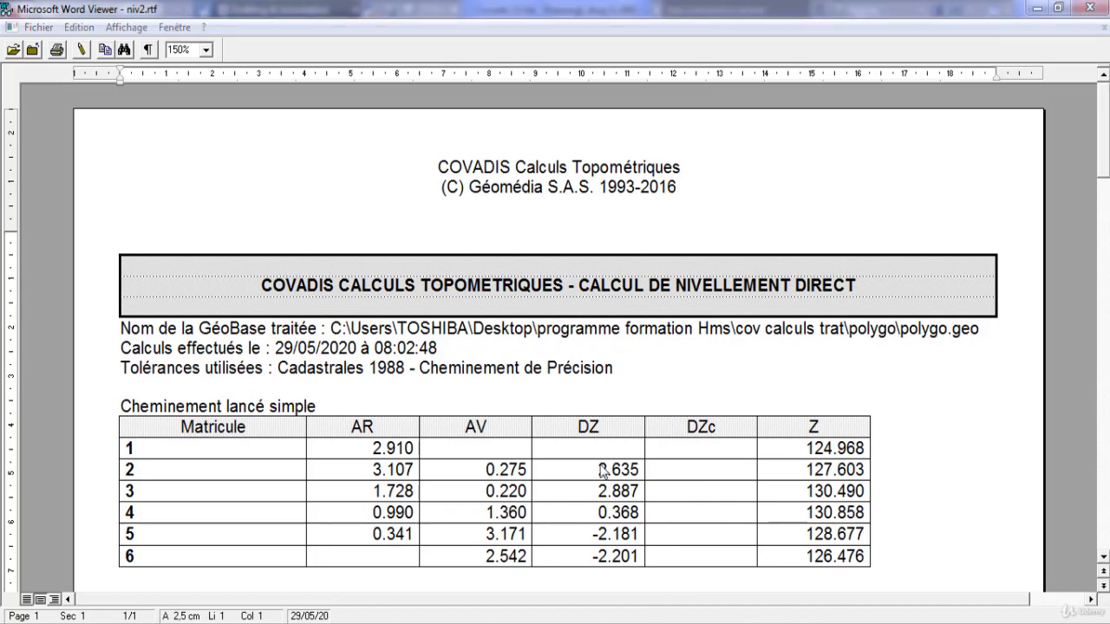
click(1086, 10)
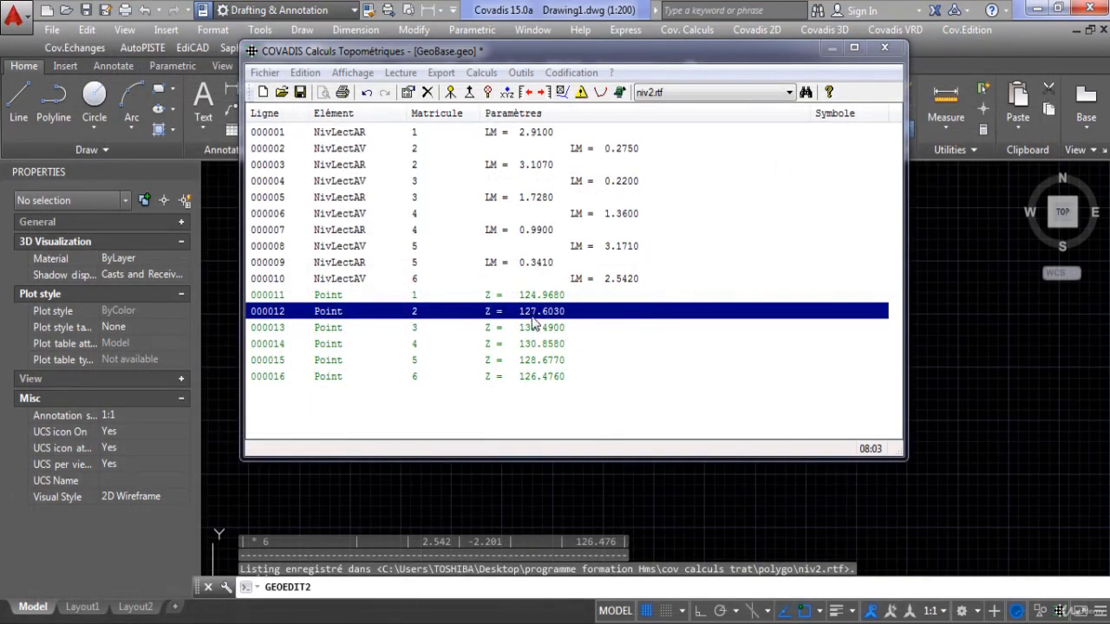
click(482, 77)
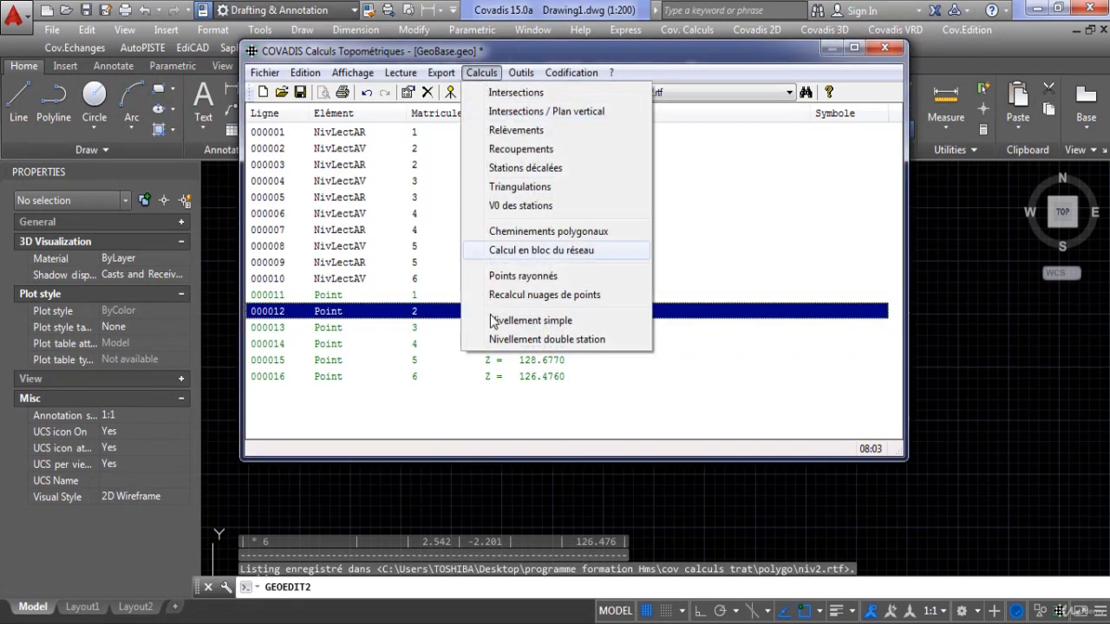
click(532, 320)
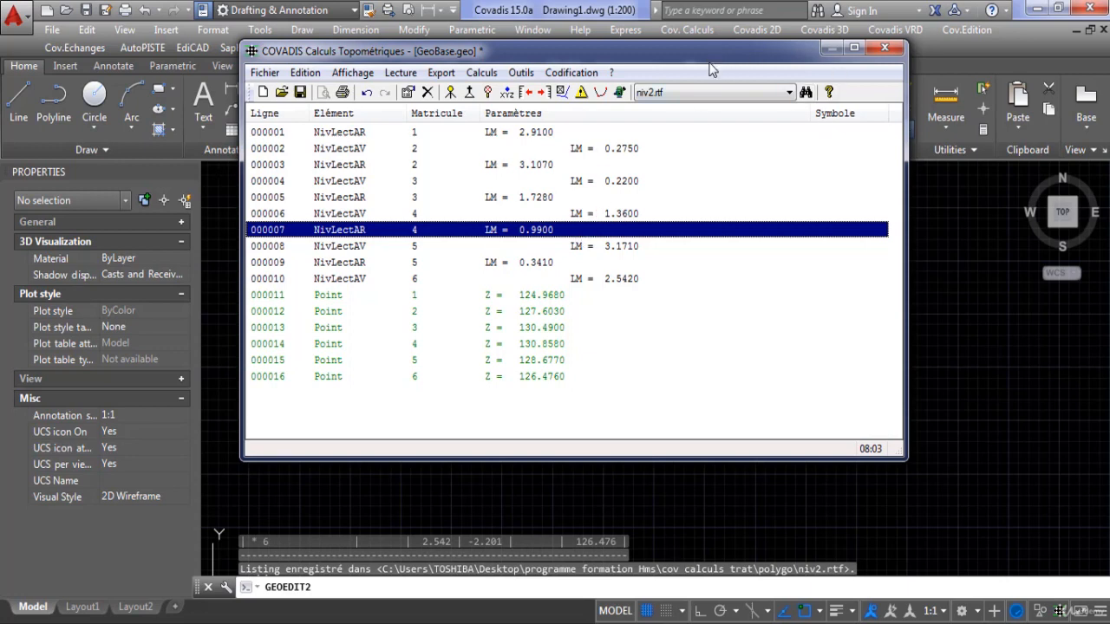
click(482, 73)
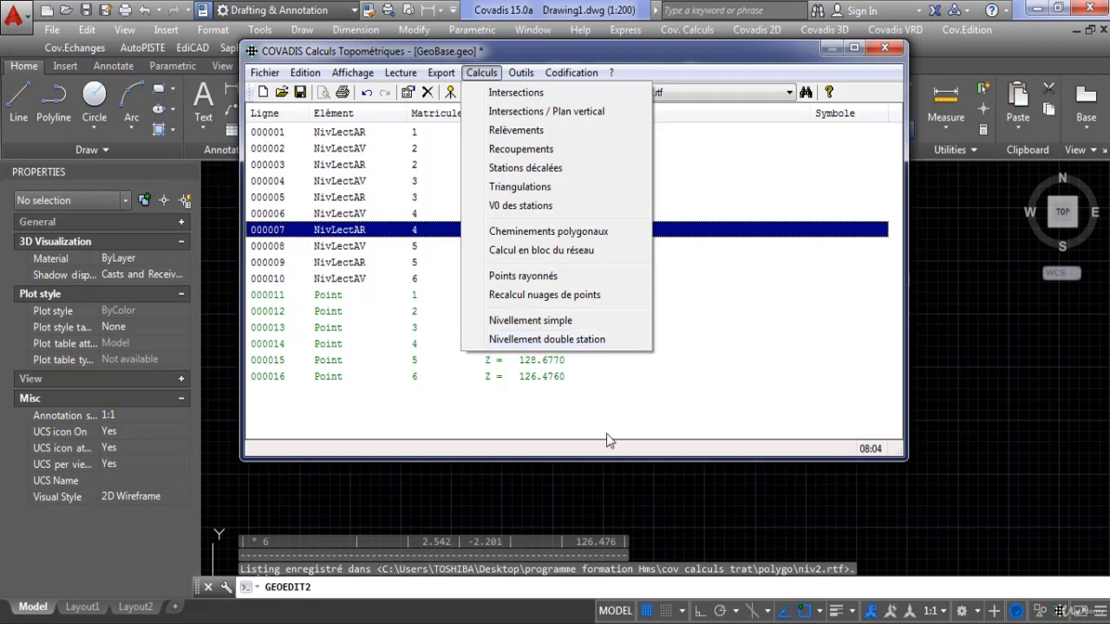
click(694, 378)
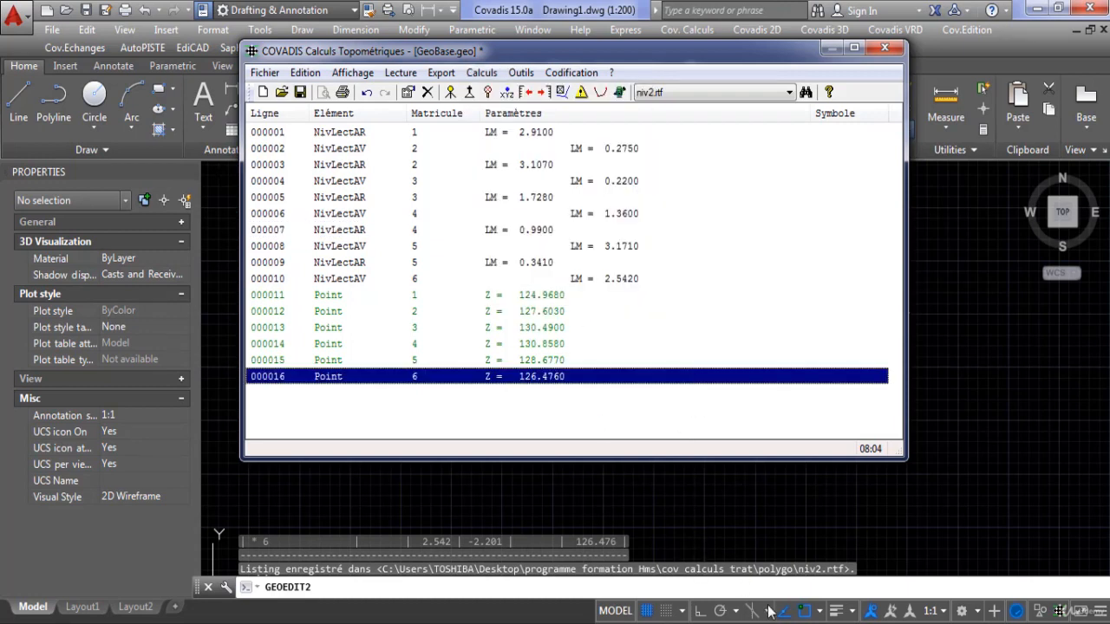